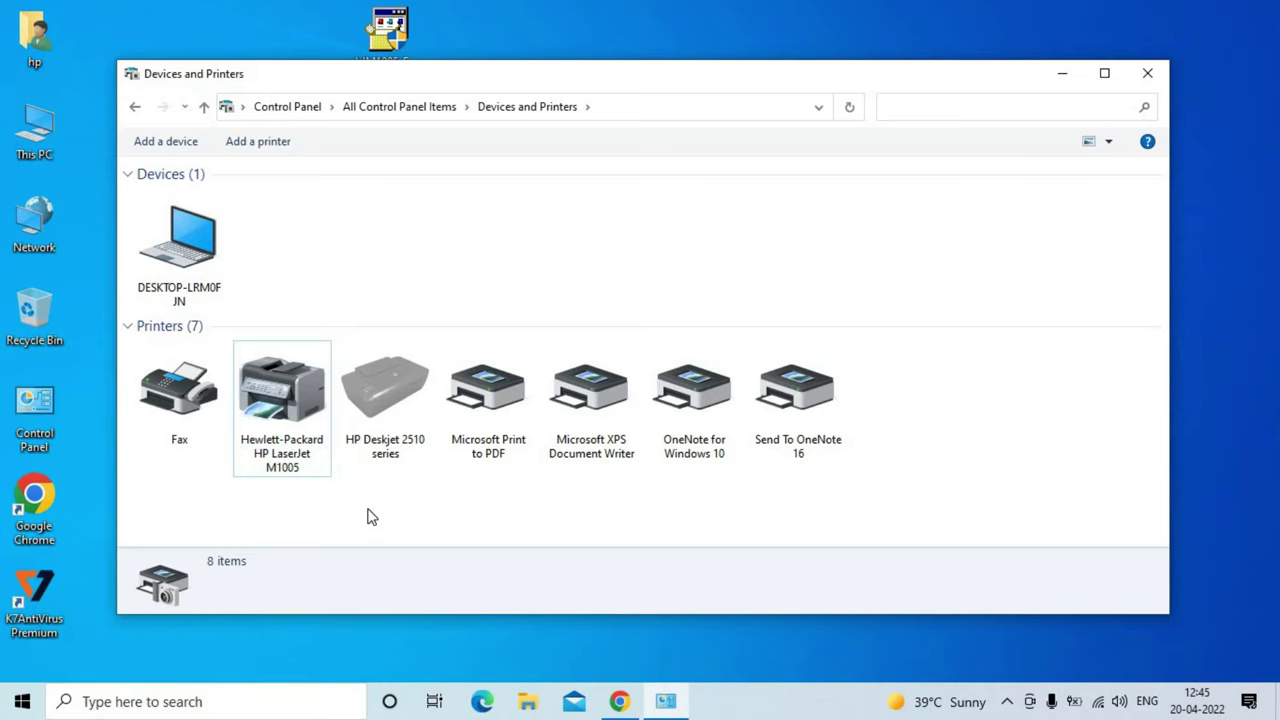
pyautogui.click(292, 426)
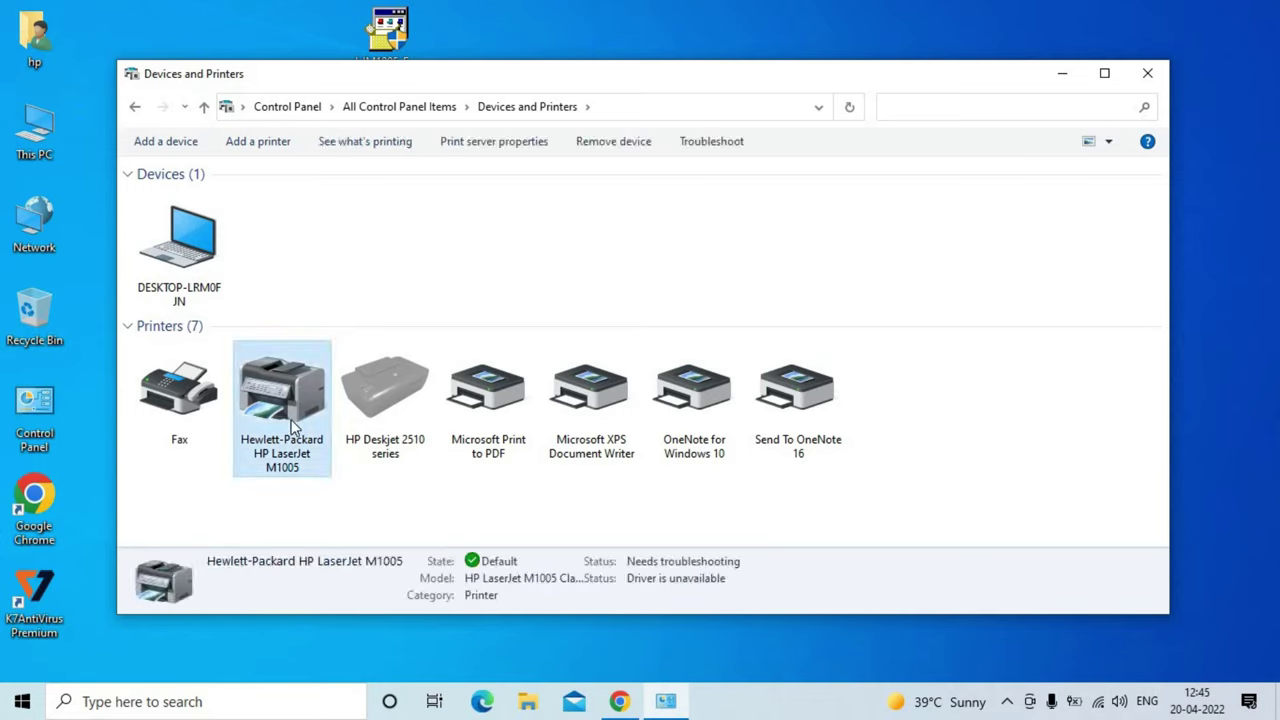
pyautogui.rightClick(292, 426)
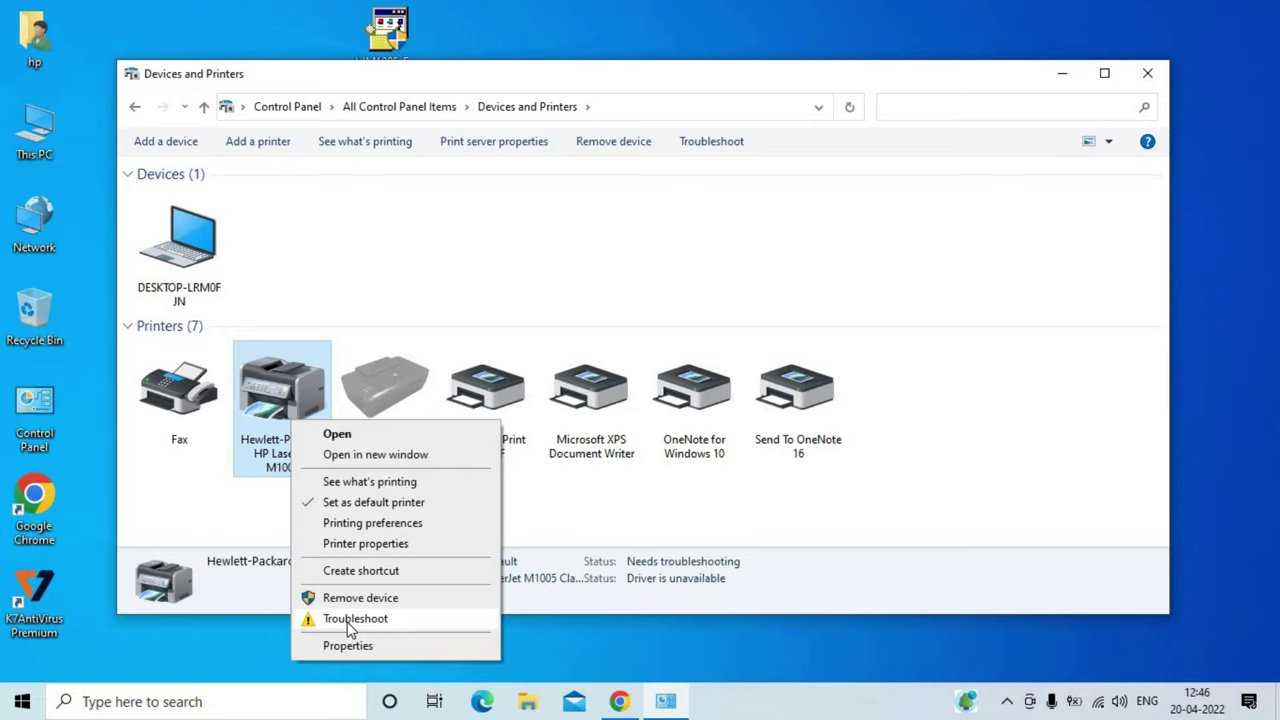
pyautogui.click(251, 537)
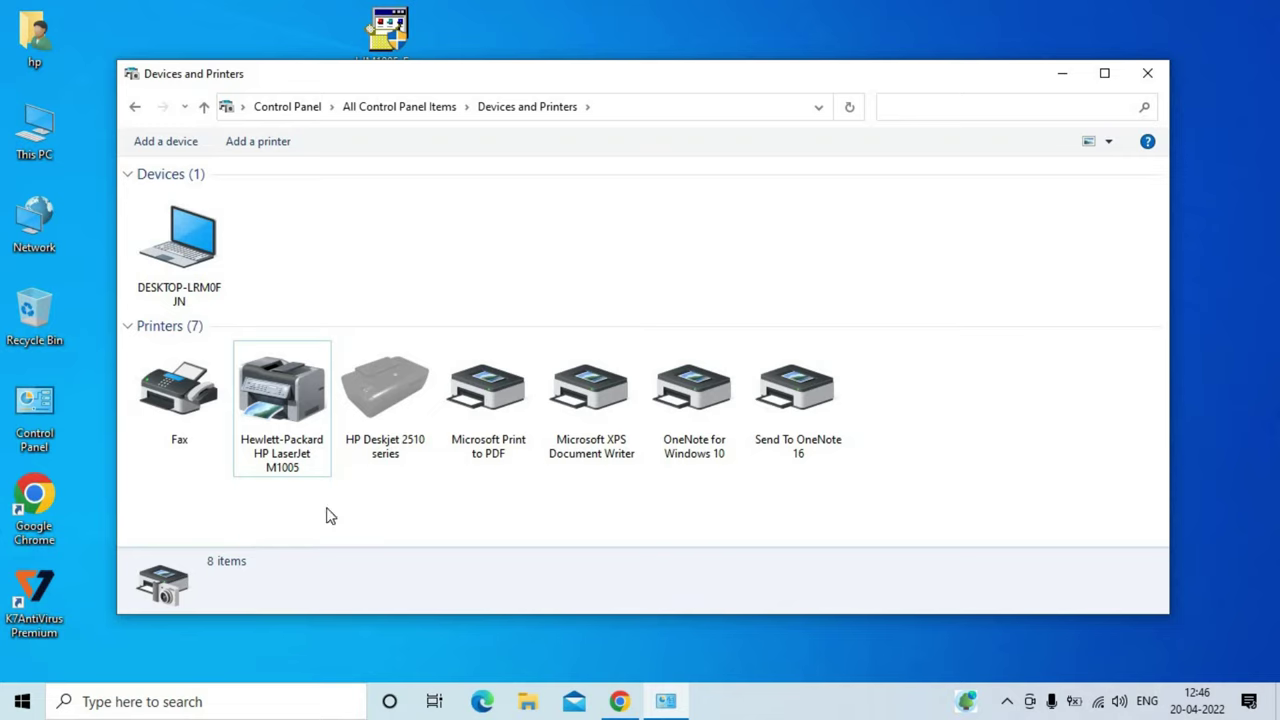
pyautogui.rightClick(296, 458)
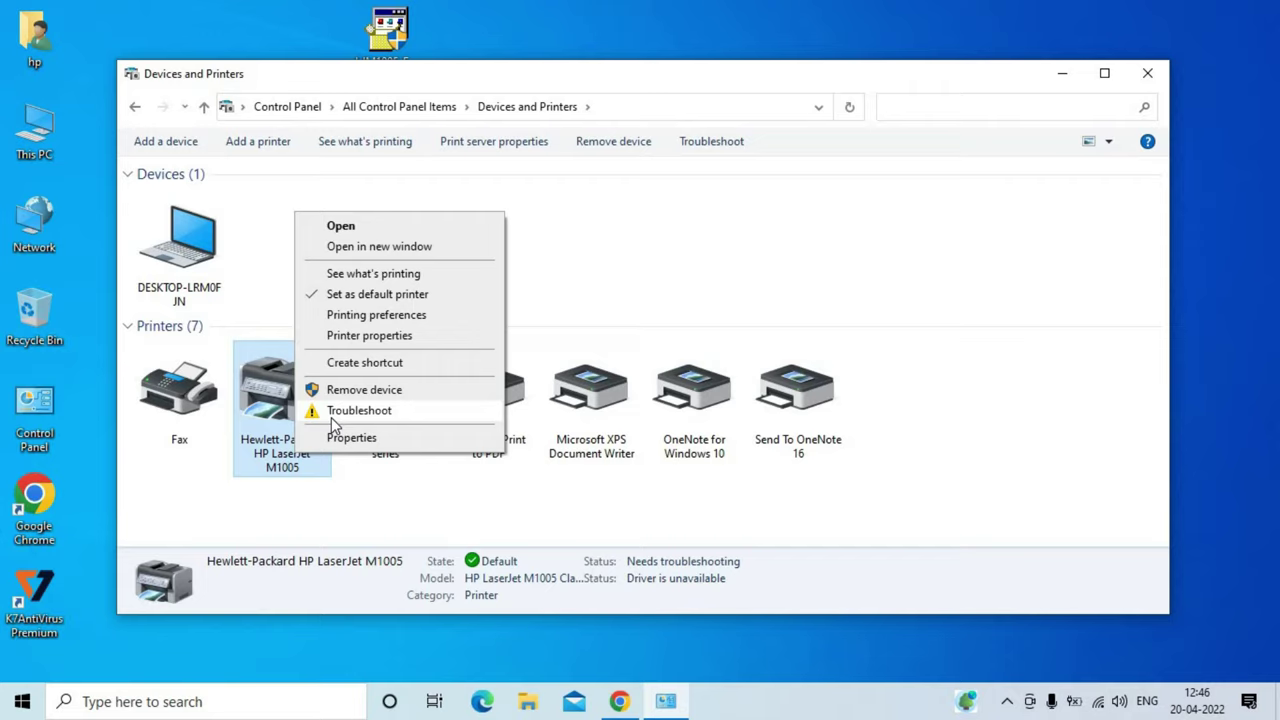
pyautogui.rightClick(358, 515)
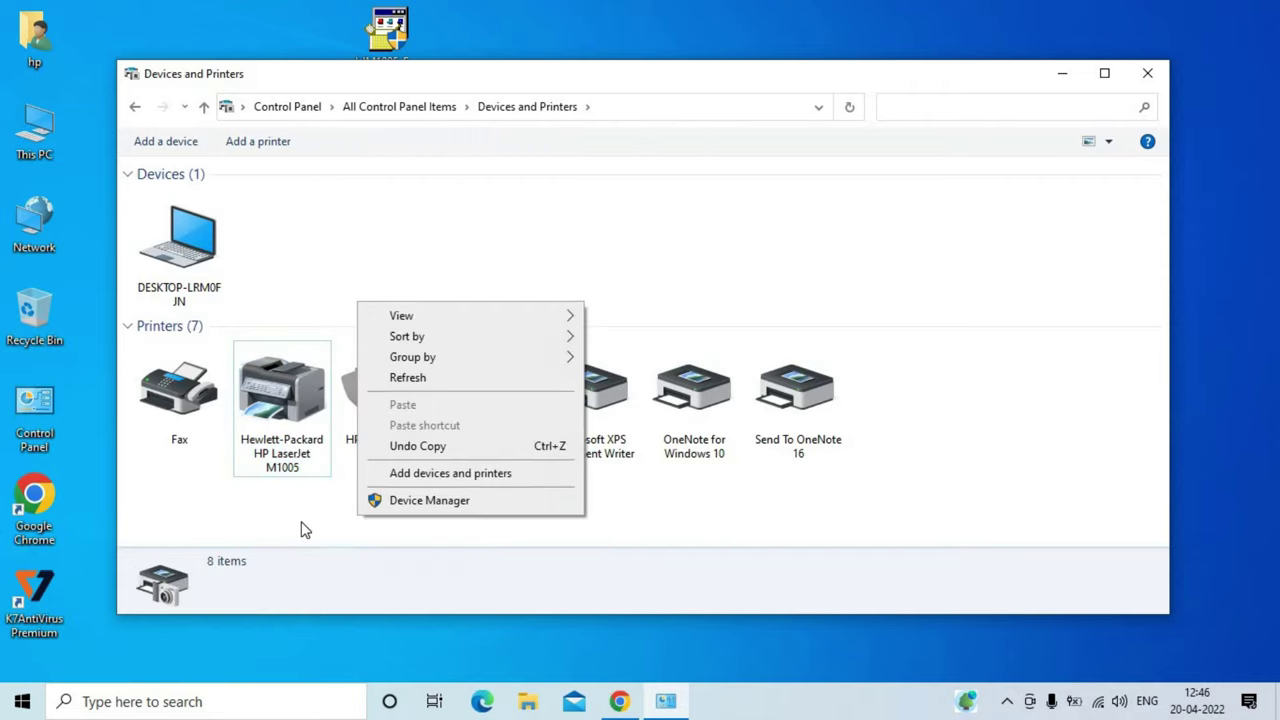
pyautogui.click(305, 530)
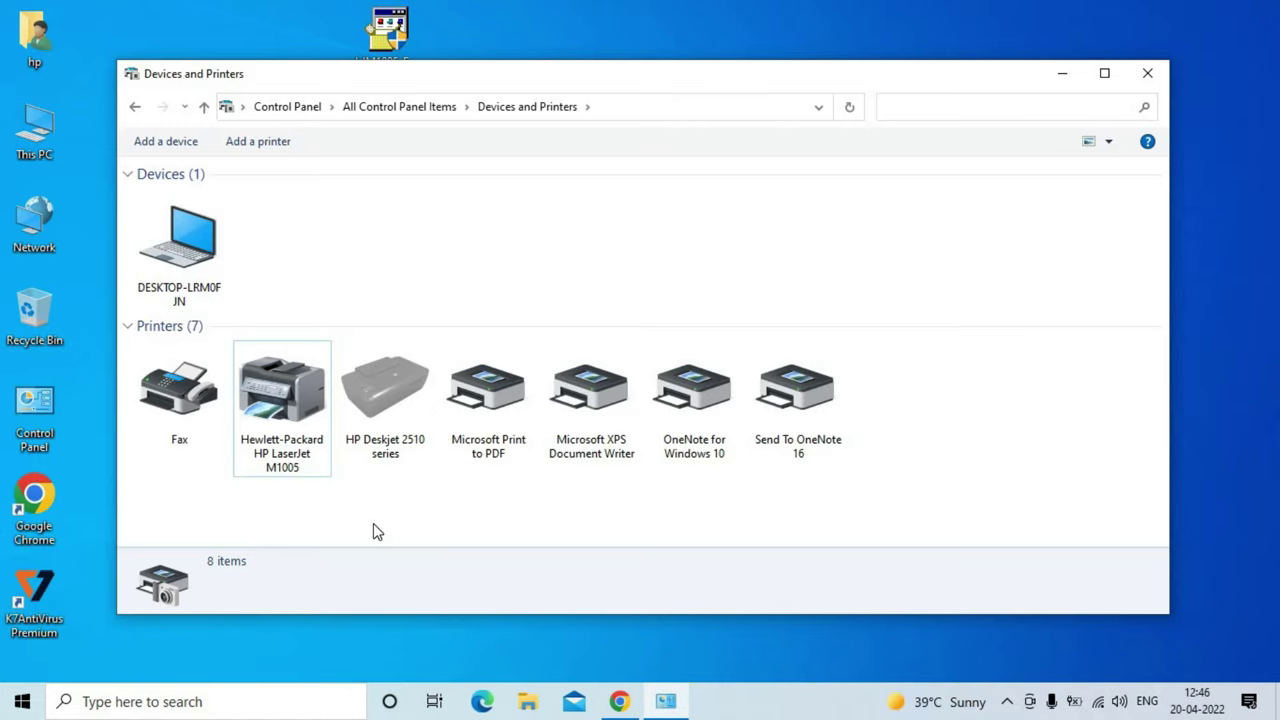
# Open Device Manager from Devices and Printers and start a driver update from this computer for the HP LaserJet M1005 under Other devices.
pyautogui.rightClick(373, 523)
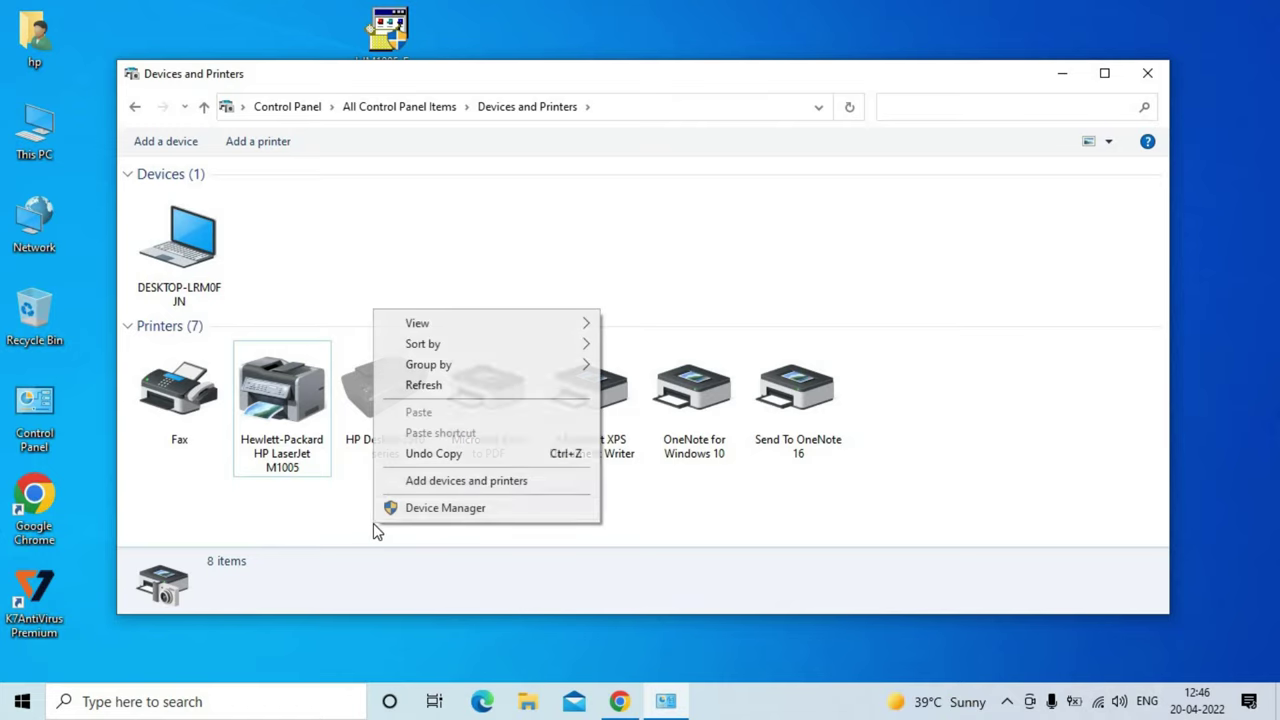
pyautogui.click(445, 508)
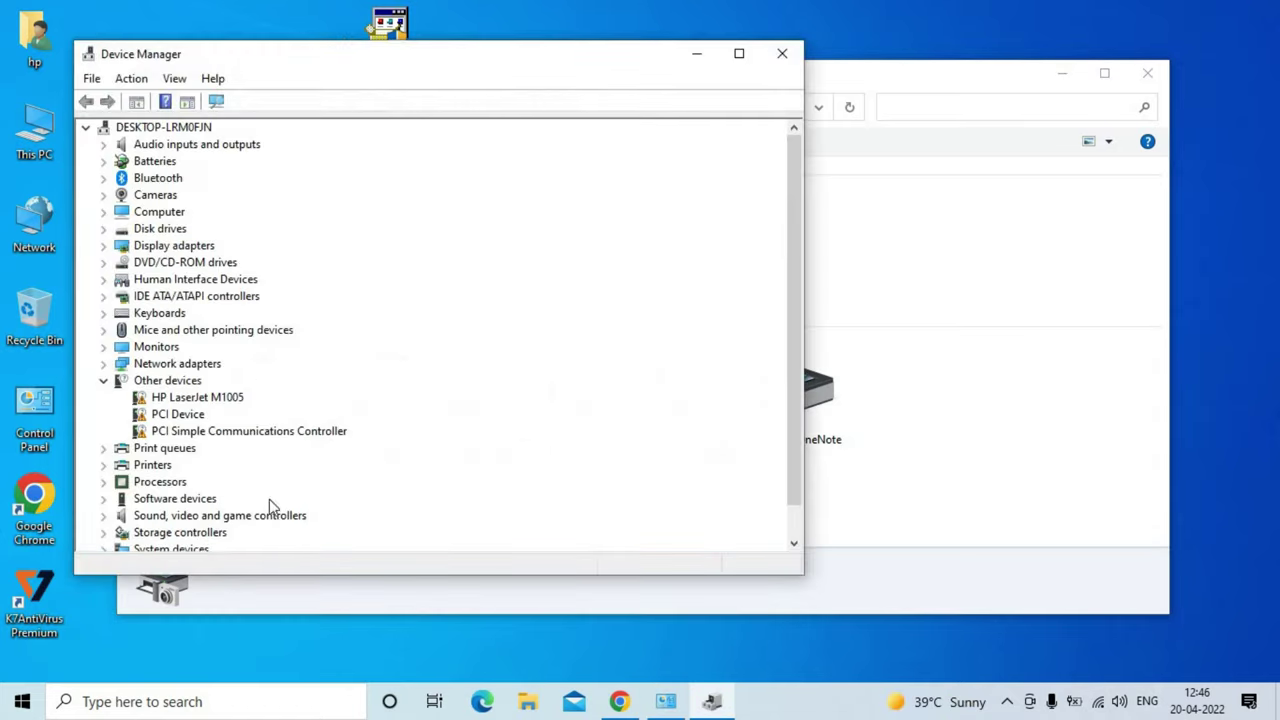
pyautogui.click(218, 400)
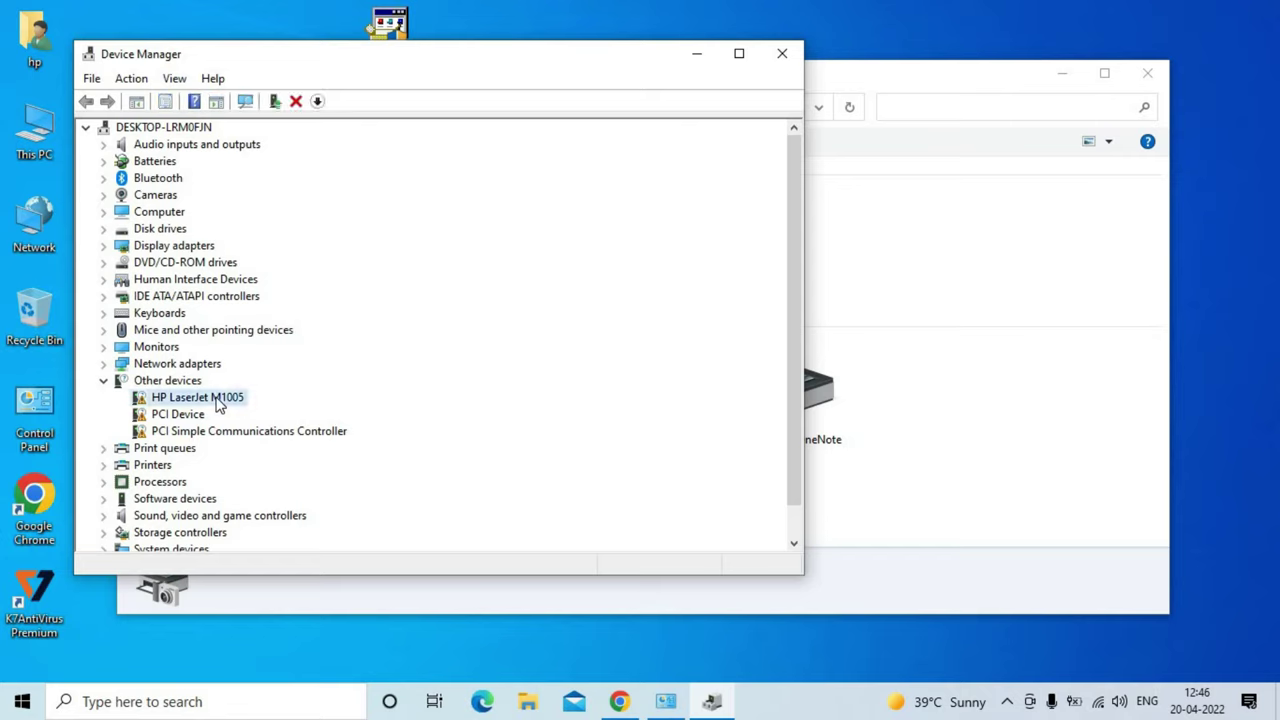
pyautogui.rightClick(218, 400)
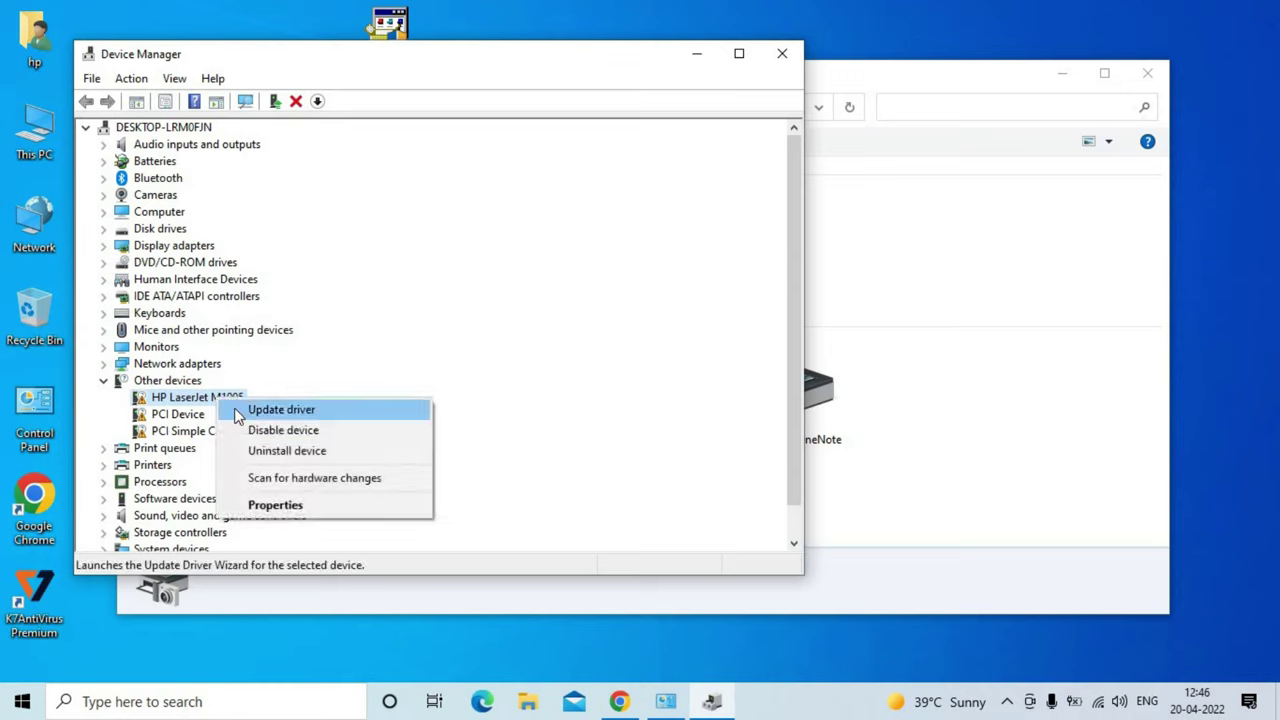
pyautogui.click(240, 412)
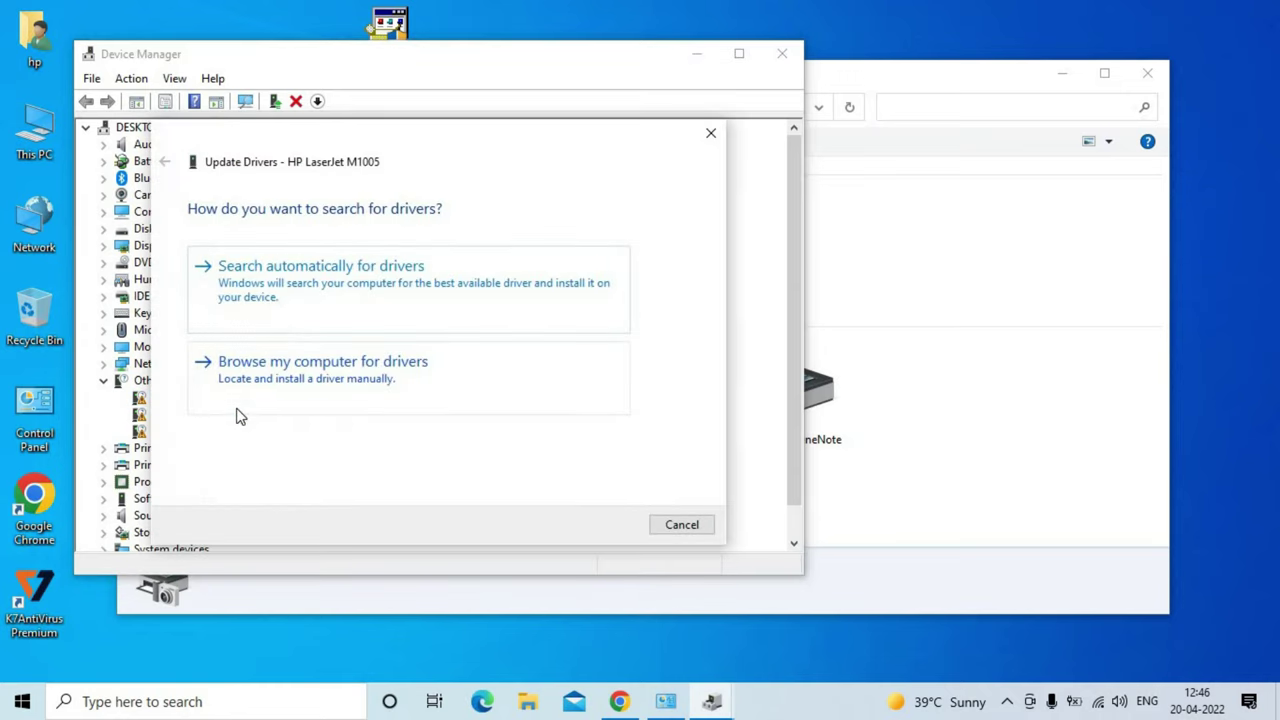
pyautogui.click(312, 400)
# Choose the LJM1005_MFP_Full_Solution folder on Local Disk (C:) as the driver location, install the driver and close the wizard.
pyautogui.click(593, 280)
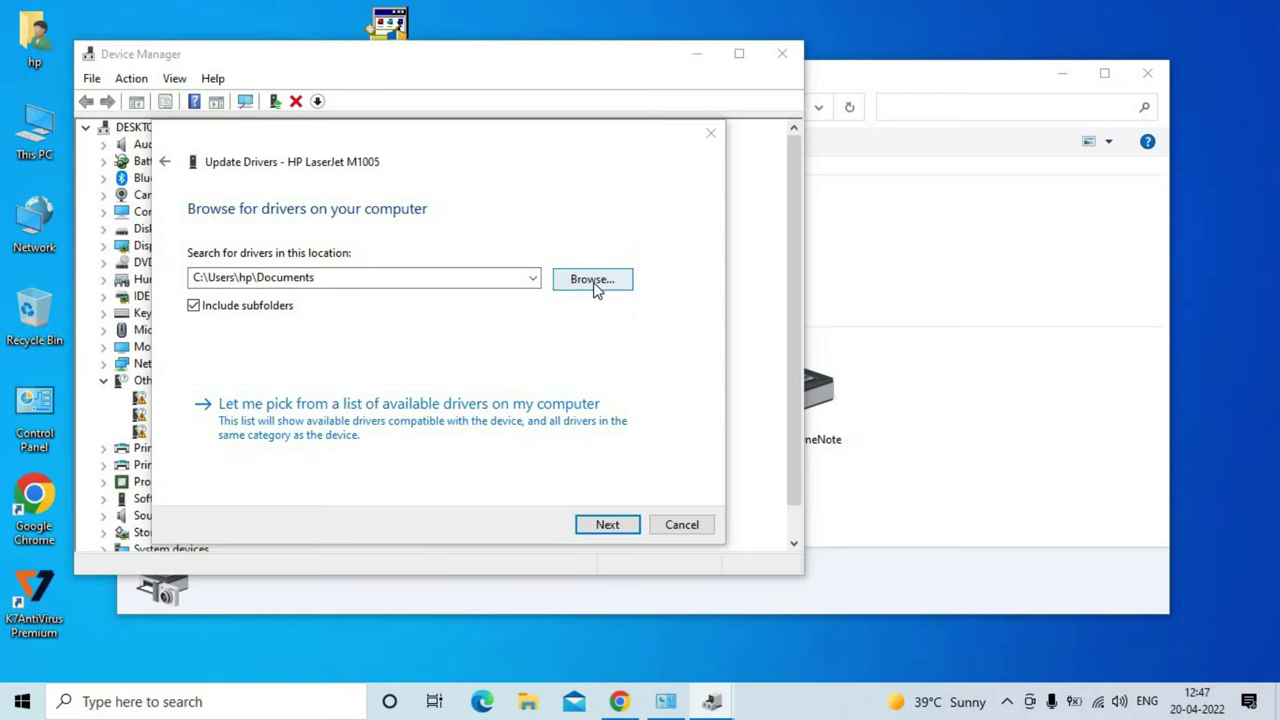
pyautogui.moveTo(763, 302); pyautogui.dragTo(763, 347)
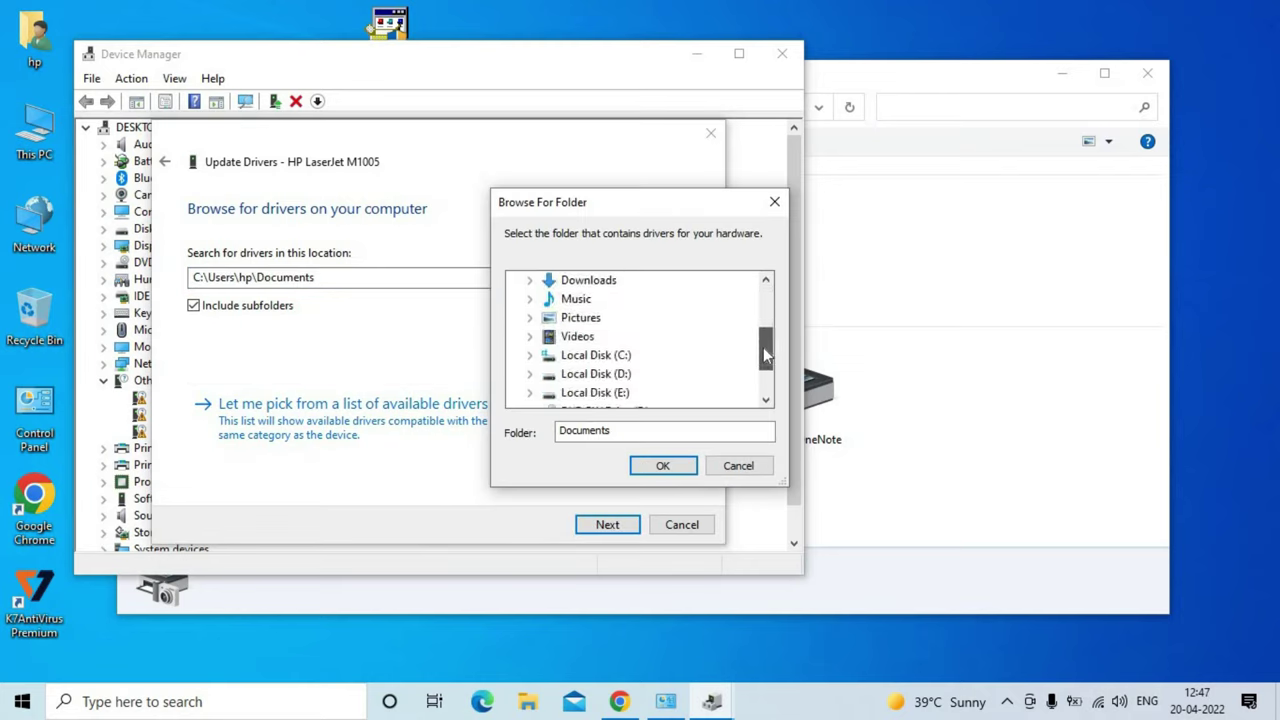
pyautogui.click(529, 356)
pyautogui.click(600, 282)
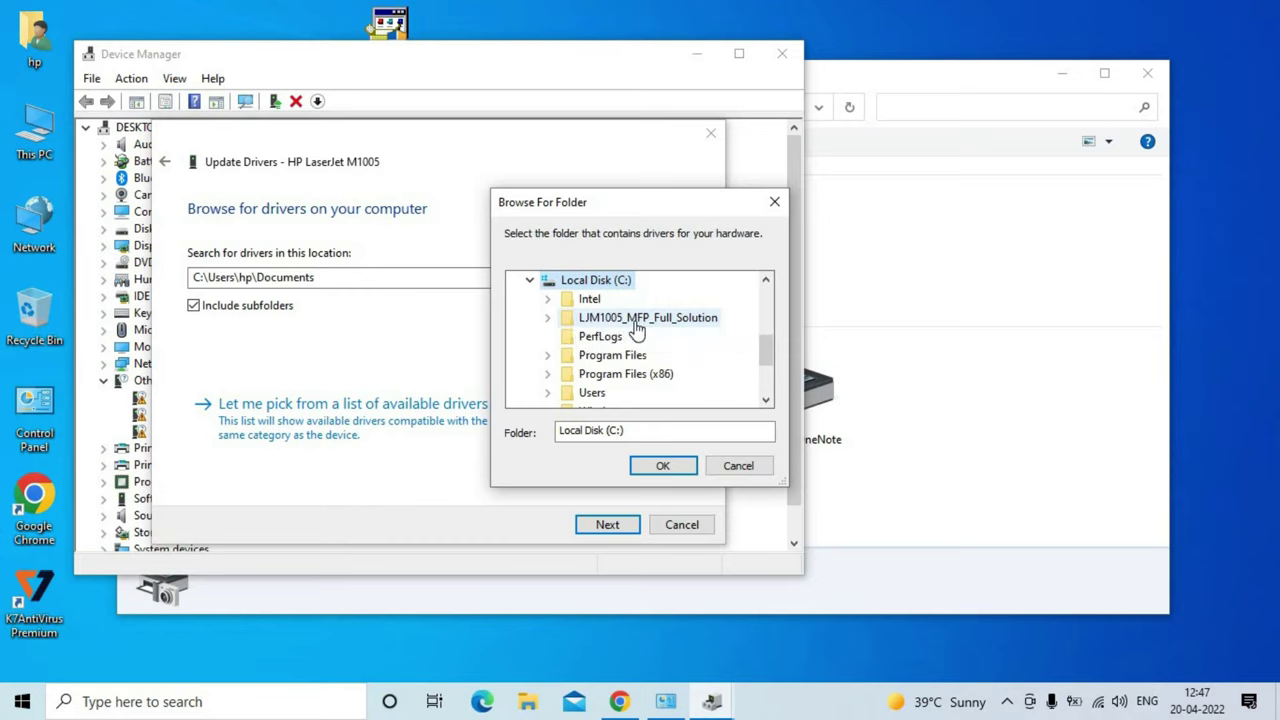
pyautogui.click(684, 325)
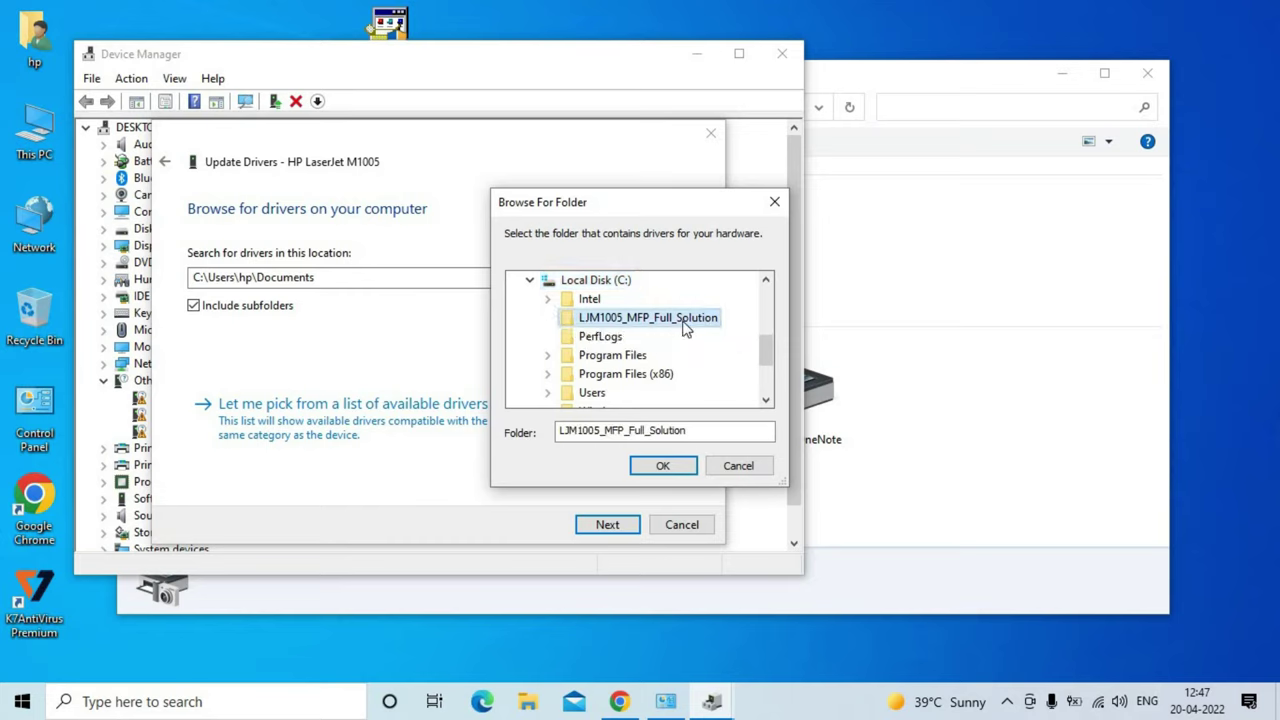
pyautogui.click(663, 465)
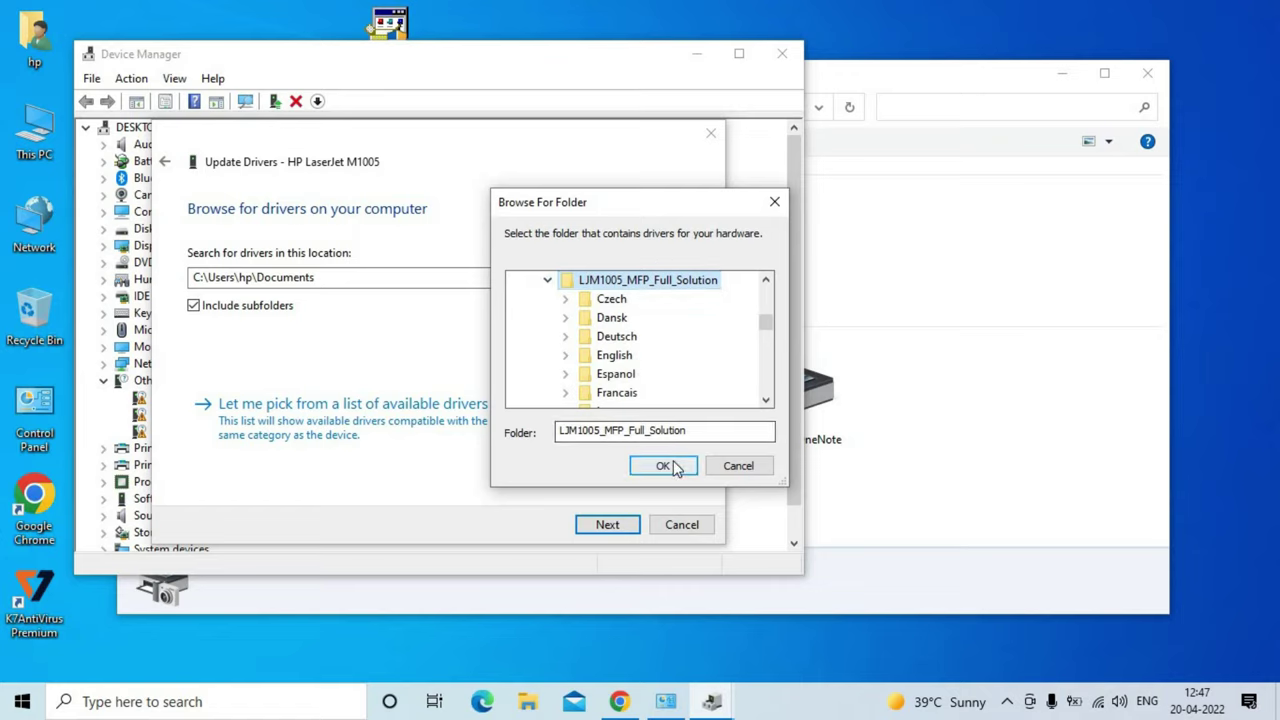
pyautogui.click(608, 526)
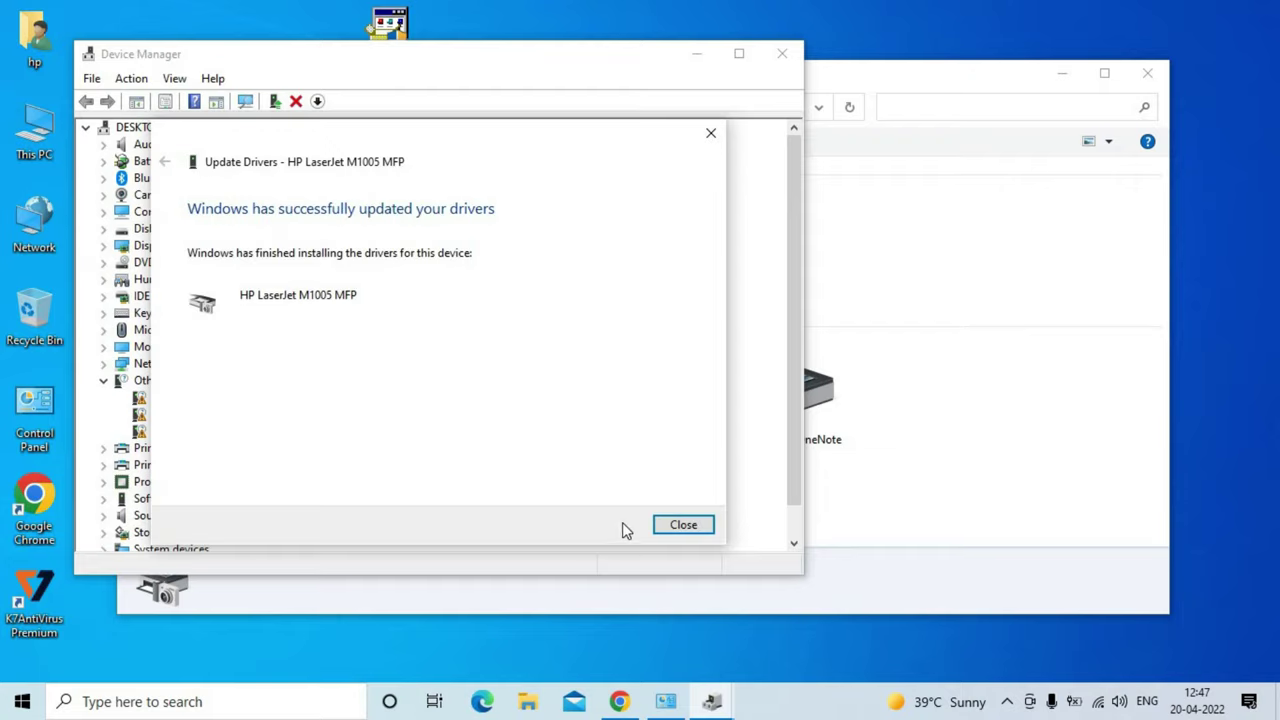
pyautogui.click(682, 526)
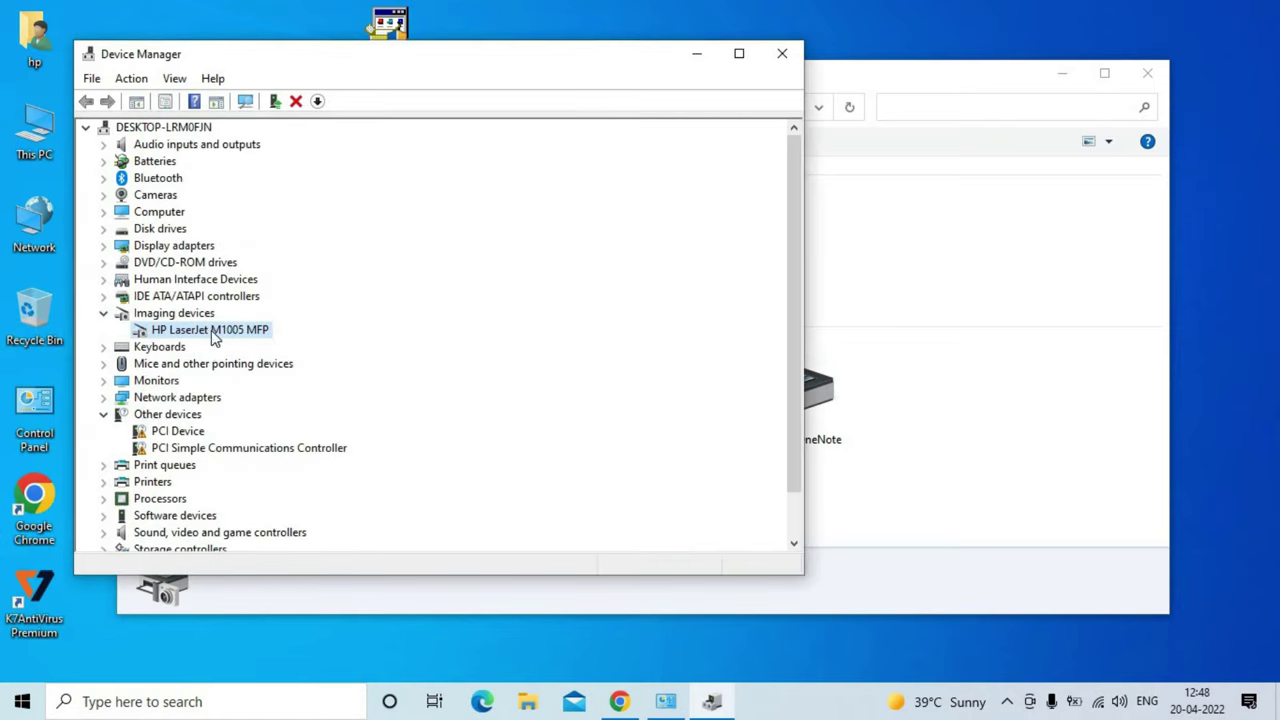
# Close Device Manager and refresh the Devices and Printers window.
pyautogui.click(782, 54)
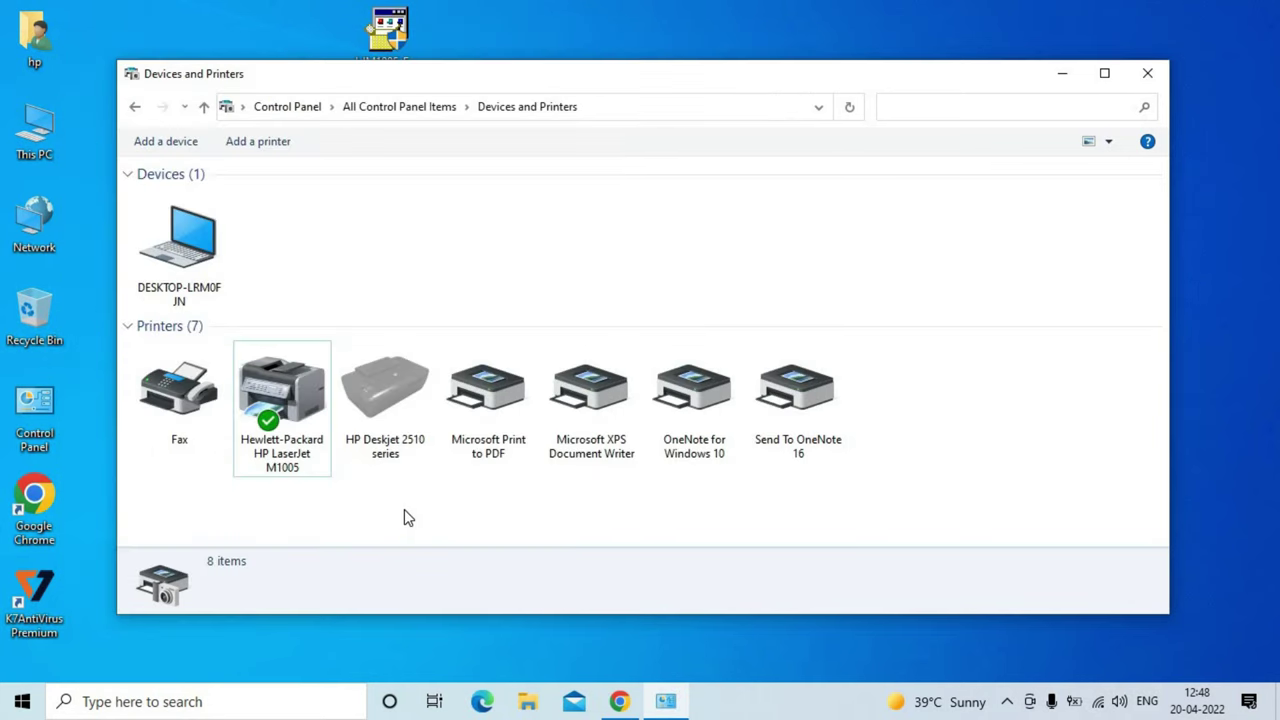
pyautogui.rightClick(404, 509)
pyautogui.click(463, 372)
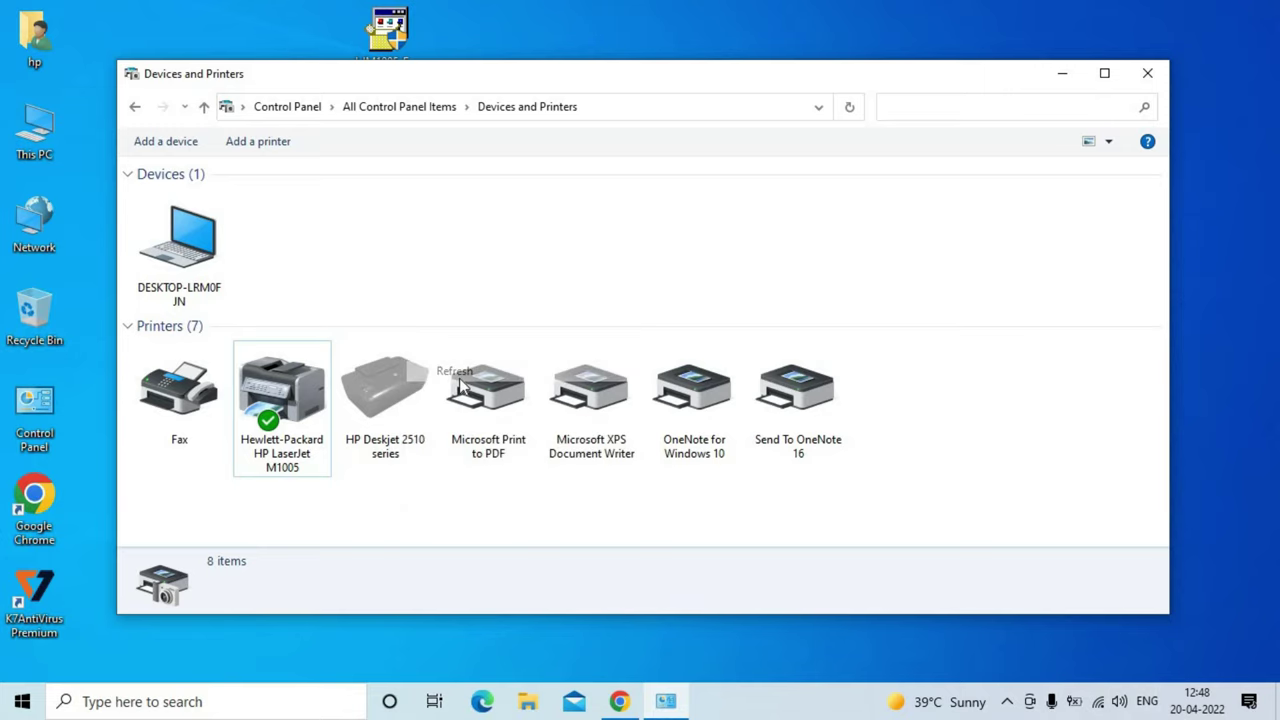
# Print a test page from the Hewlett-Packard HP LaserJet M1005's printer properties and close the properties.
pyautogui.click(286, 445)
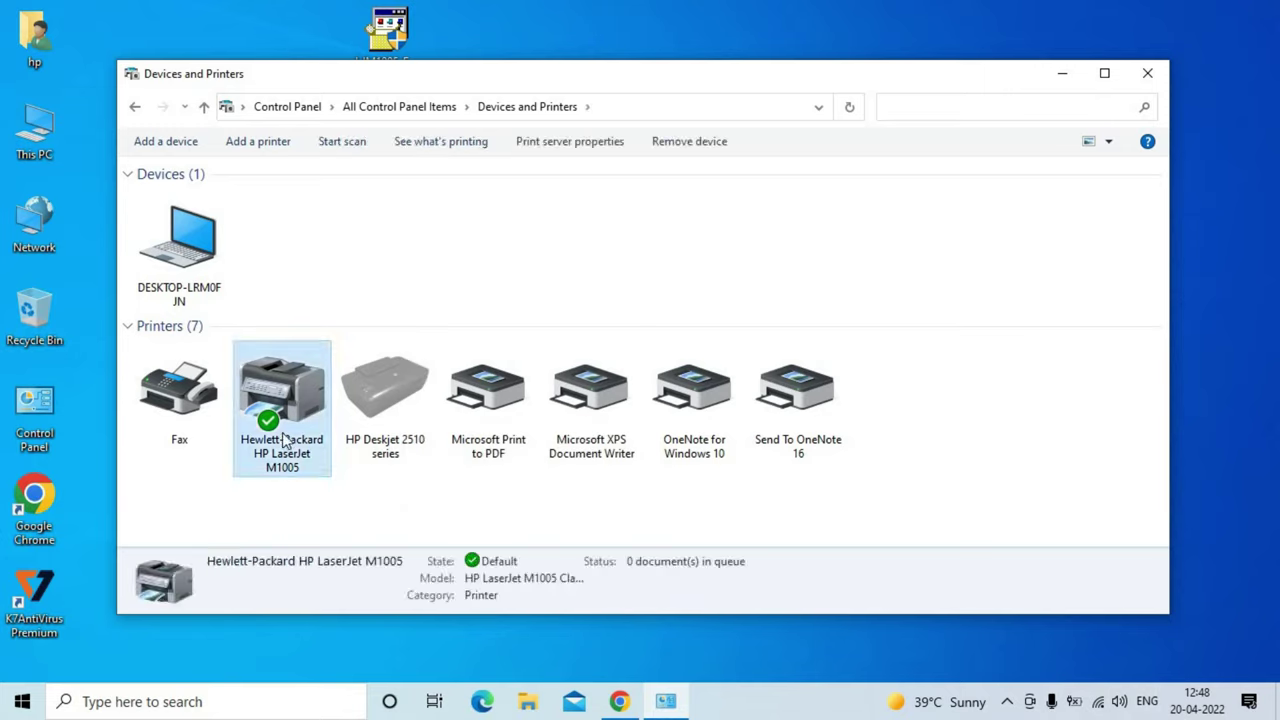
pyautogui.rightClick(270, 383)
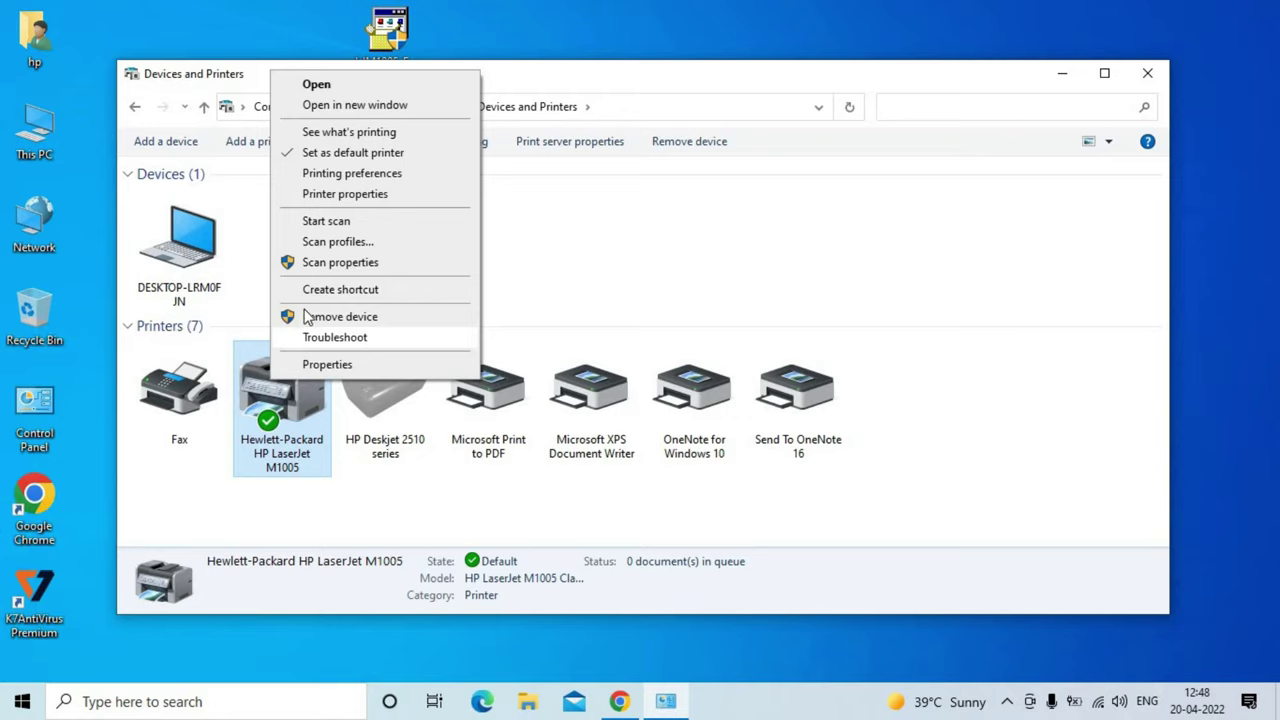
pyautogui.click(345, 194)
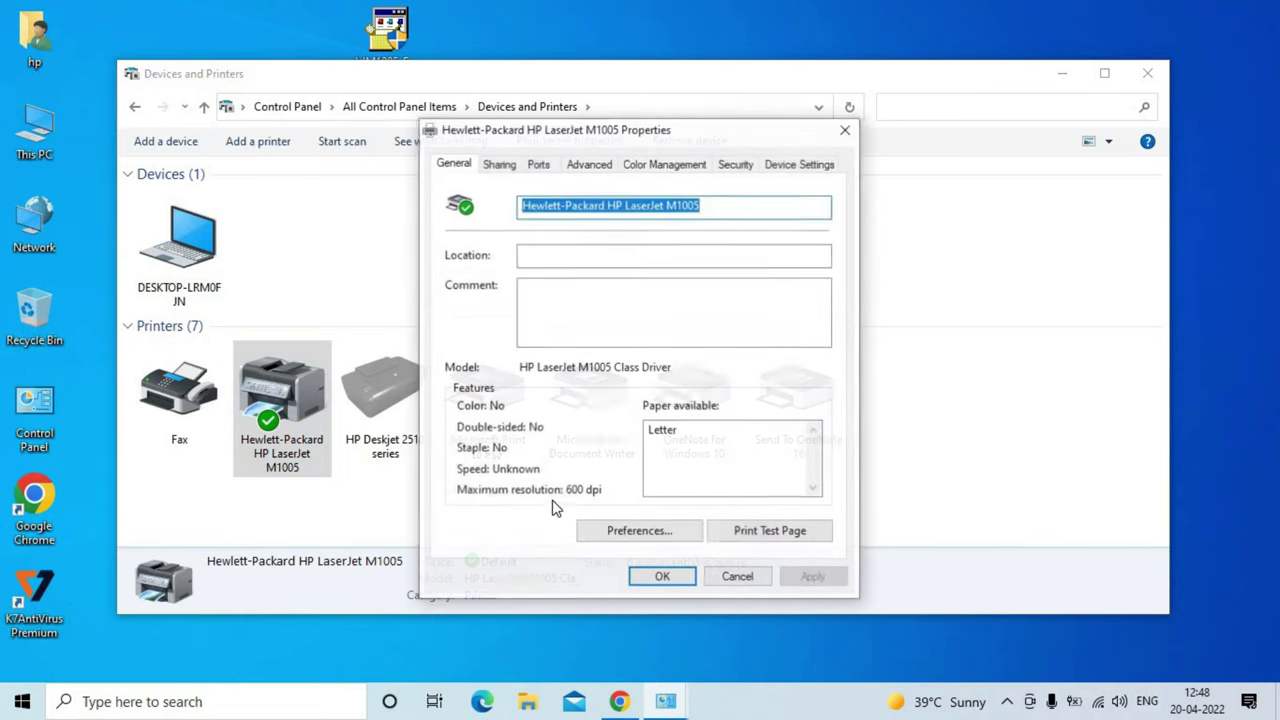
pyautogui.click(766, 535)
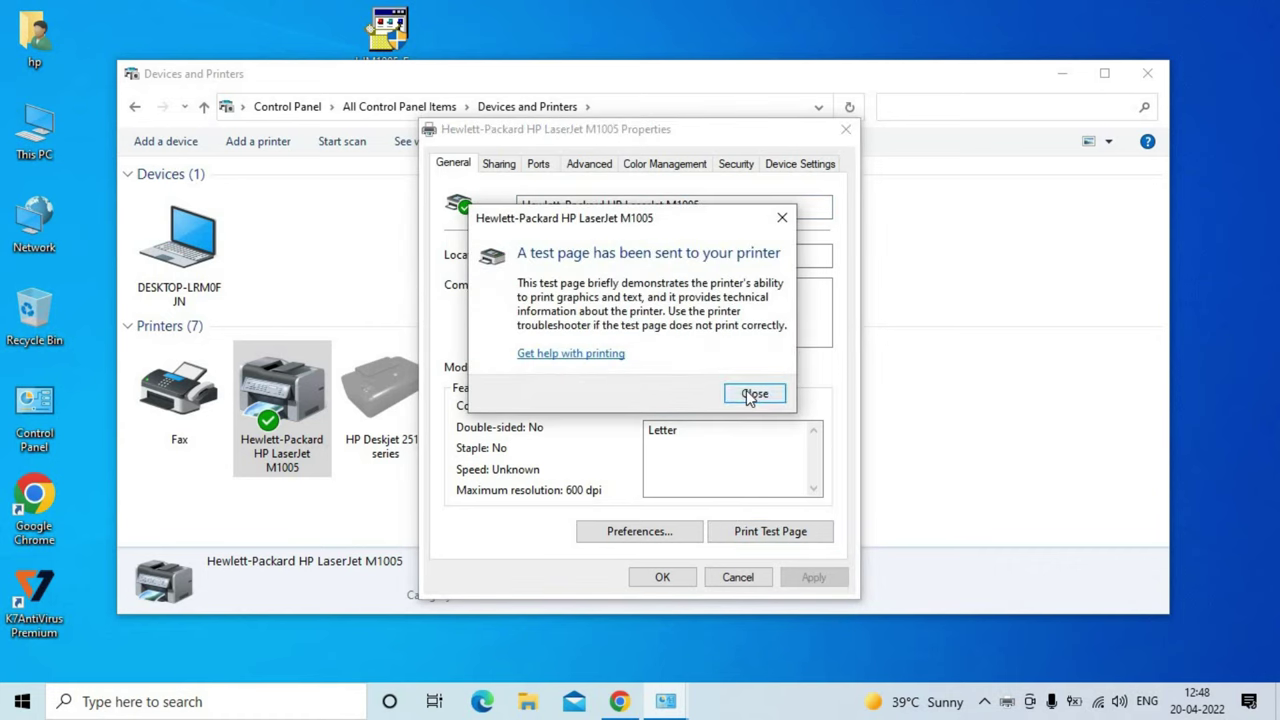
pyautogui.click(752, 394)
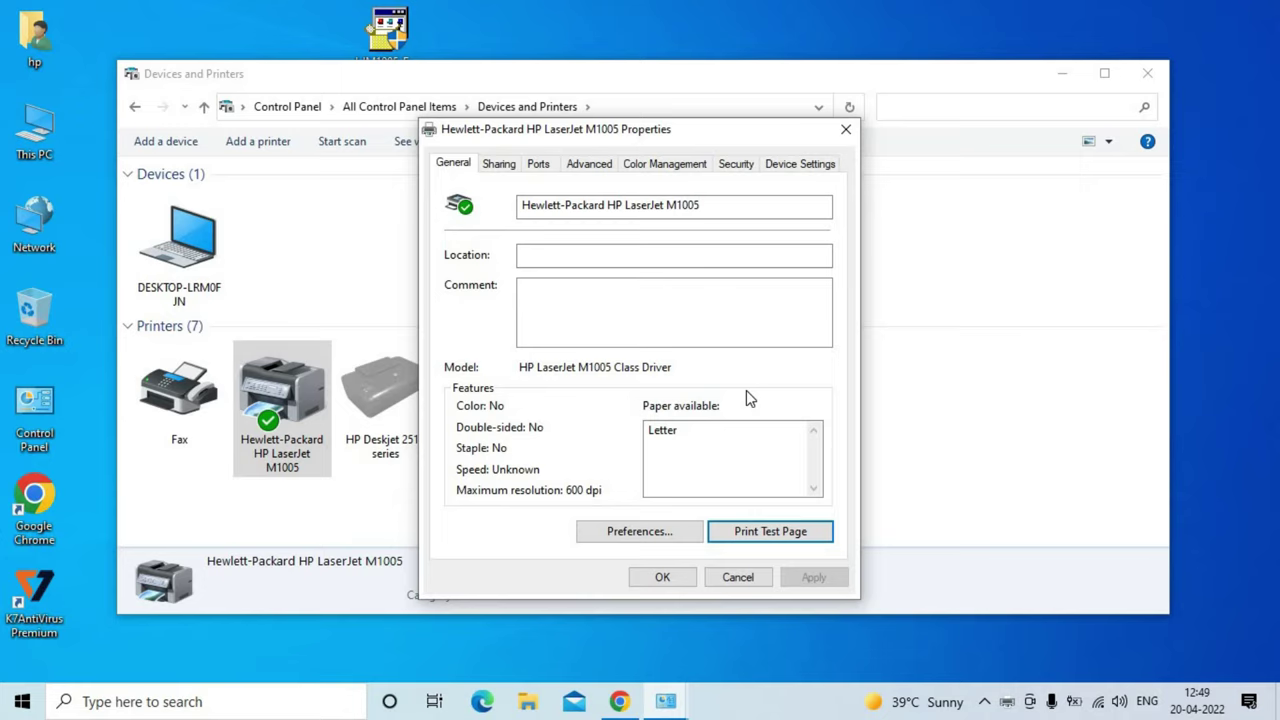
pyautogui.click(744, 580)
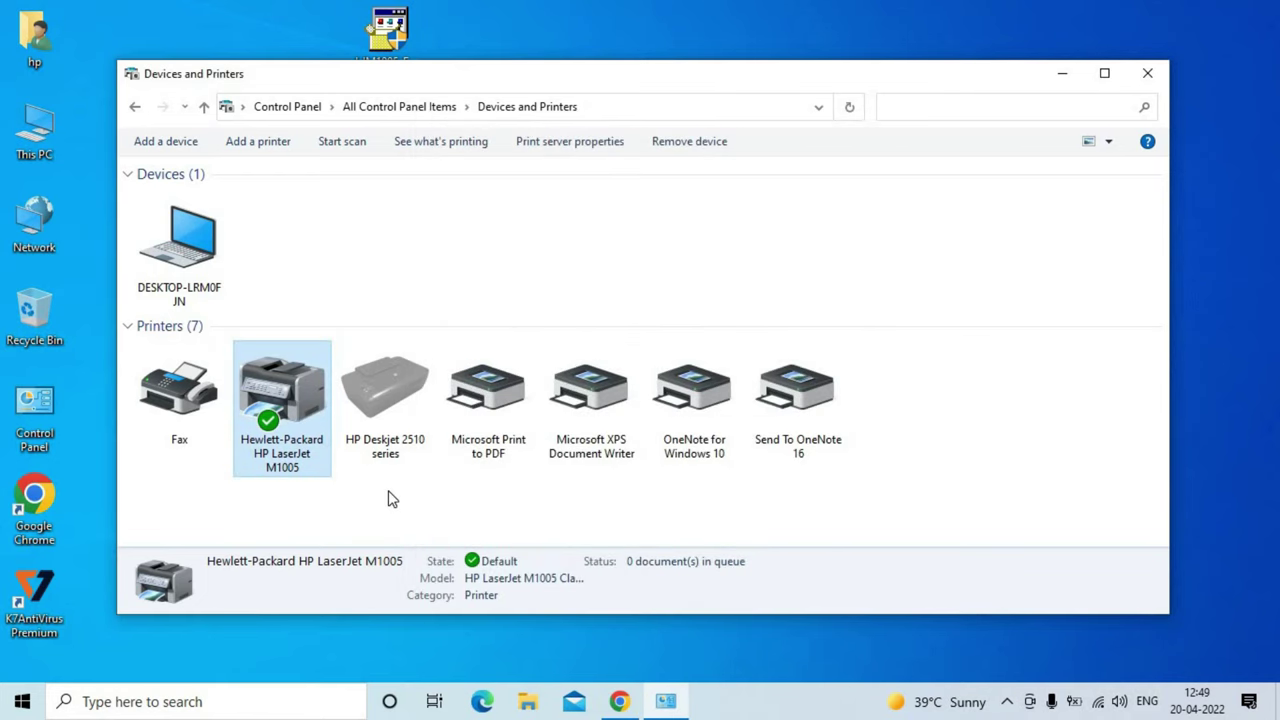
# Start a new scan with the Hewlett-Packard HP LaserJet M1005.
pyautogui.click(390, 498)
pyautogui.click(286, 422)
pyautogui.rightClick(286, 422)
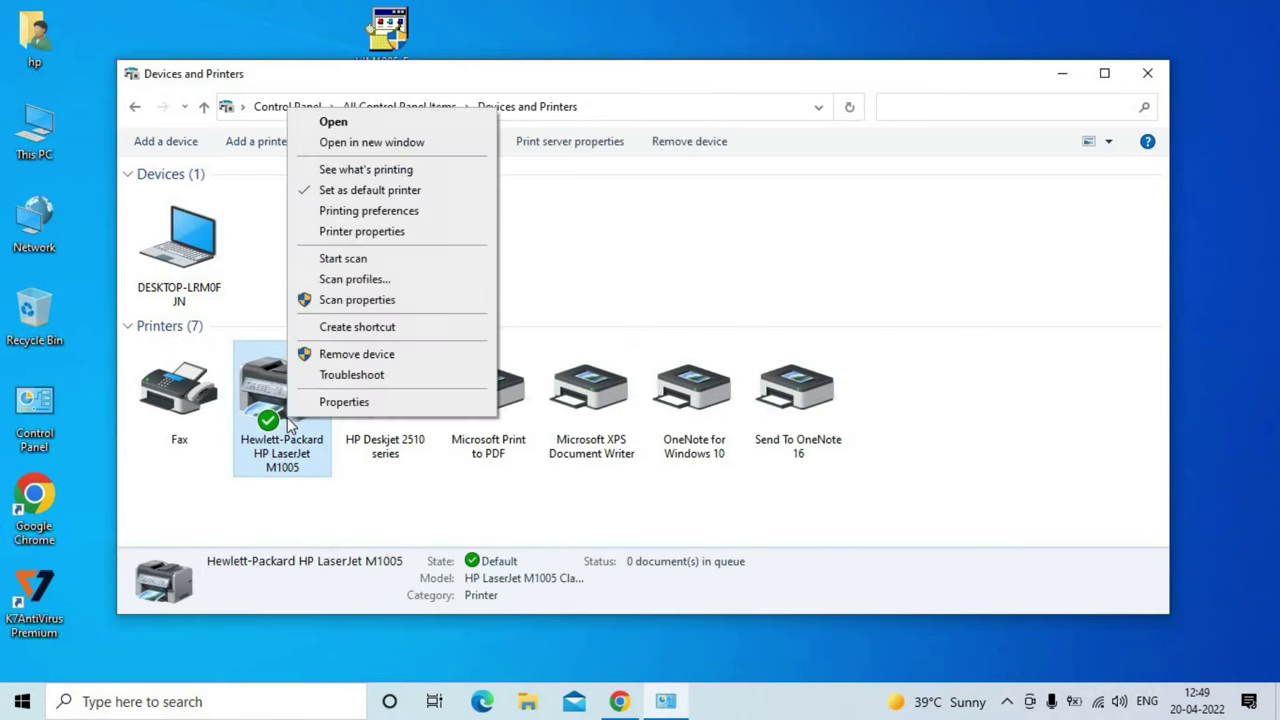
pyautogui.click(367, 262)
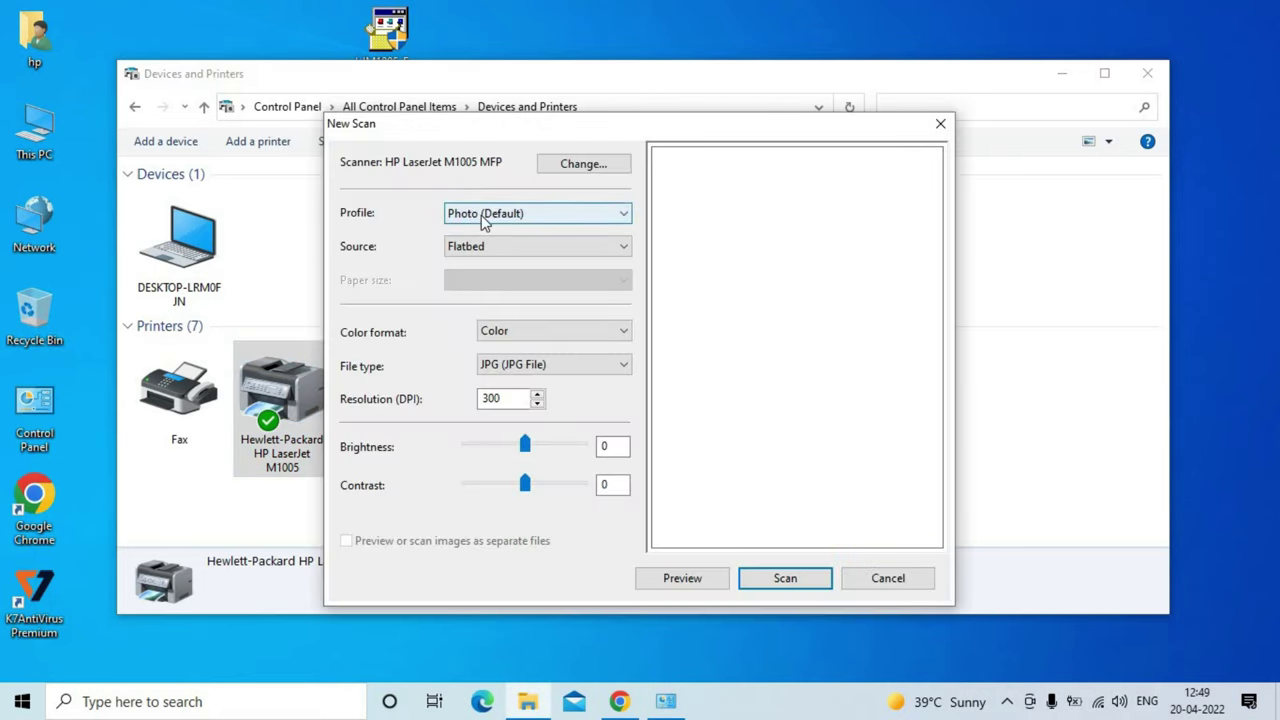
# Examine the profile, source, color format and file type choices offered for the new scan.
pyautogui.click(484, 216)
pyautogui.click(503, 218)
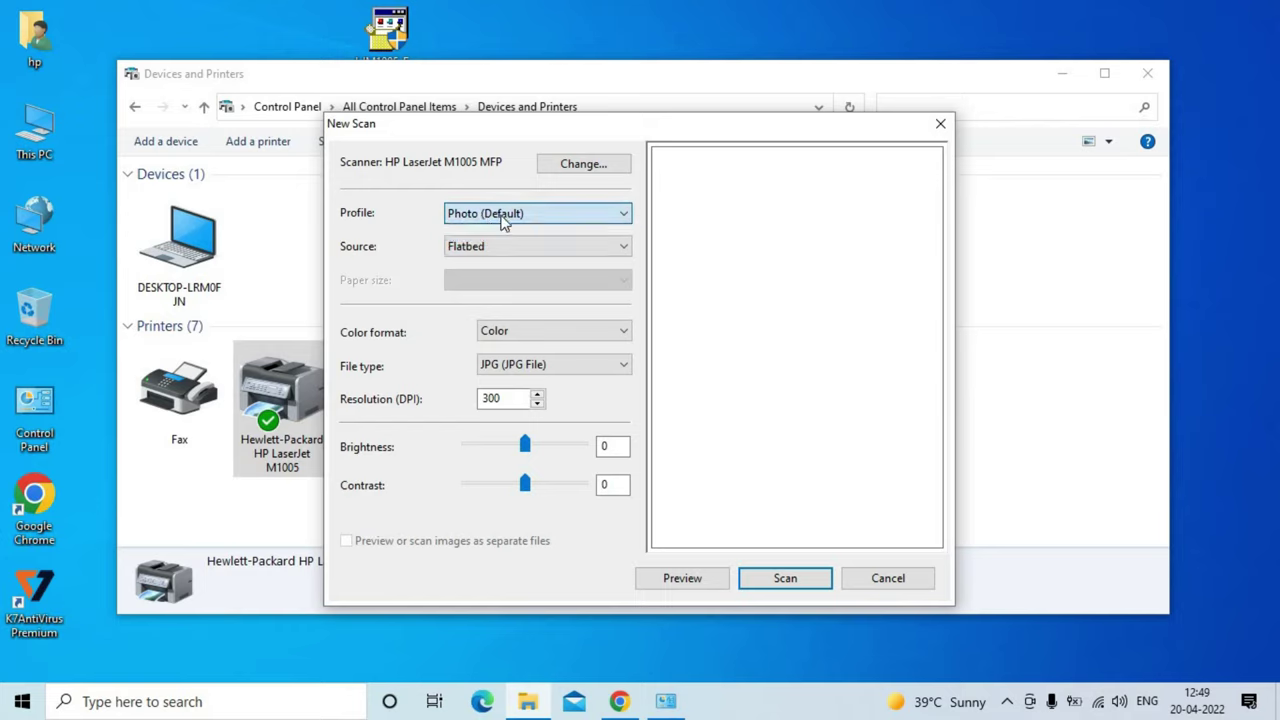
pyautogui.click(488, 249)
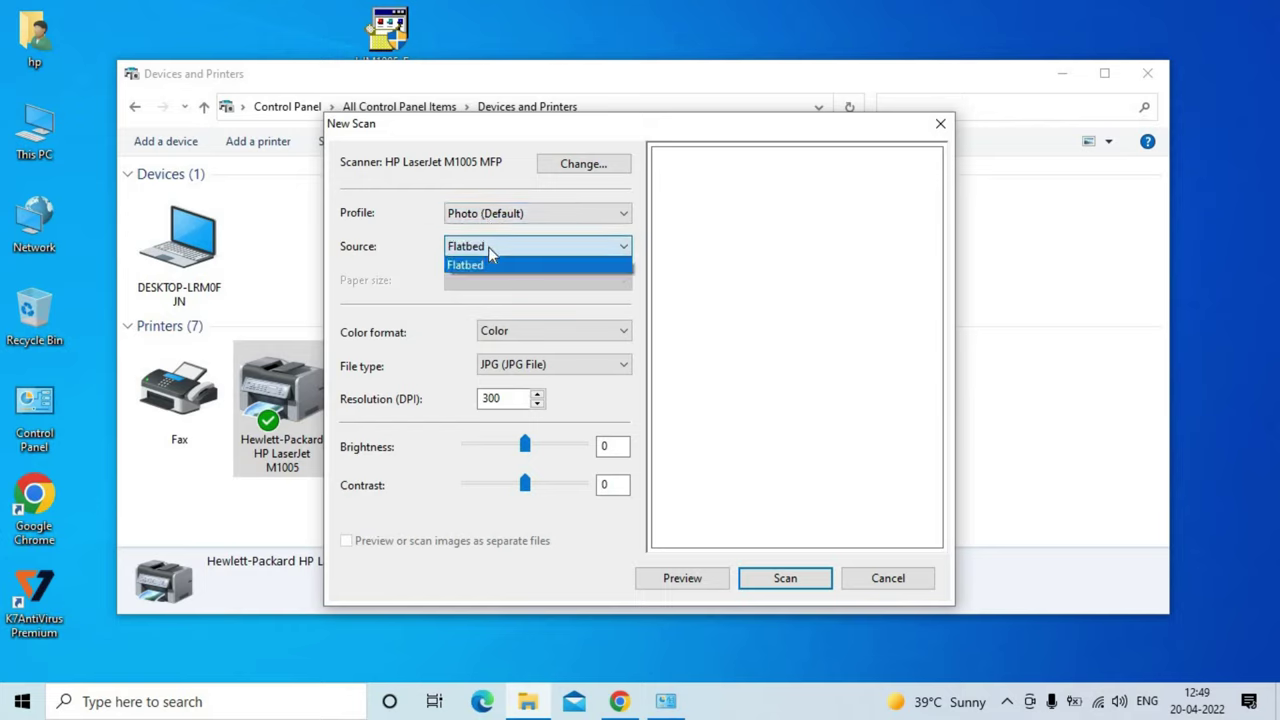
pyautogui.click(488, 248)
pyautogui.click(531, 331)
pyautogui.click(531, 331)
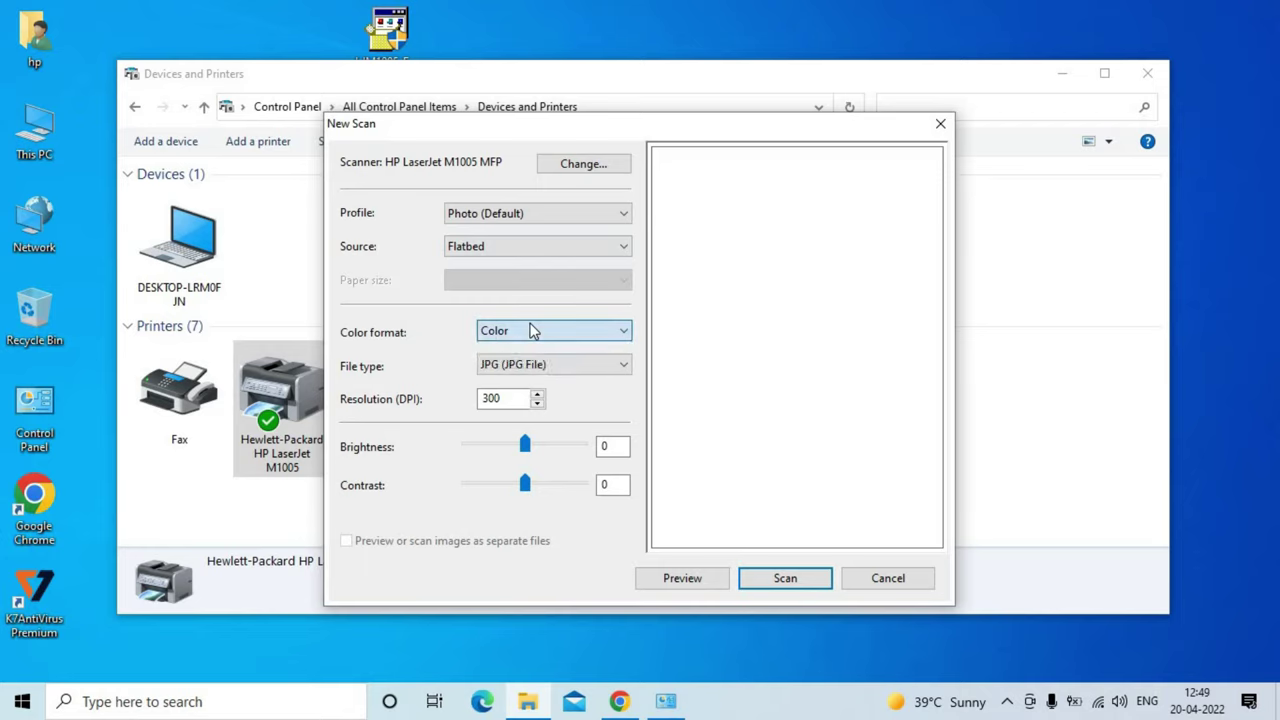
pyautogui.click(527, 365)
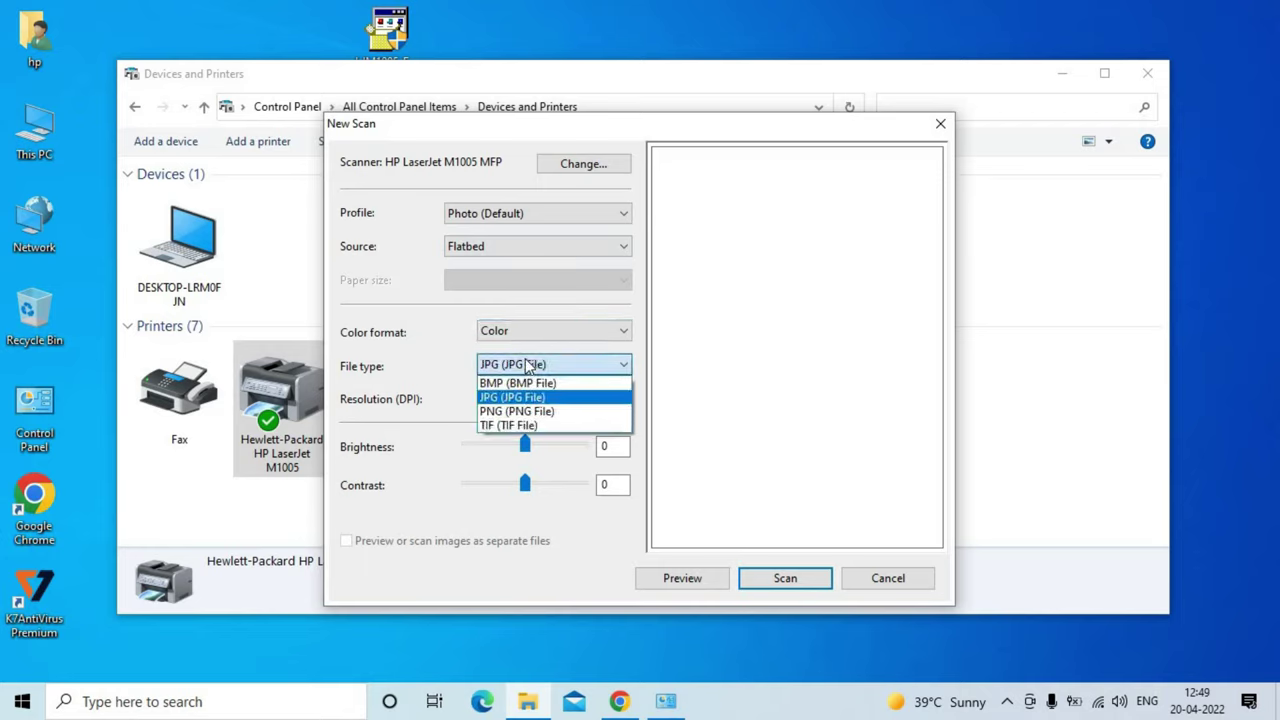
pyautogui.click(527, 365)
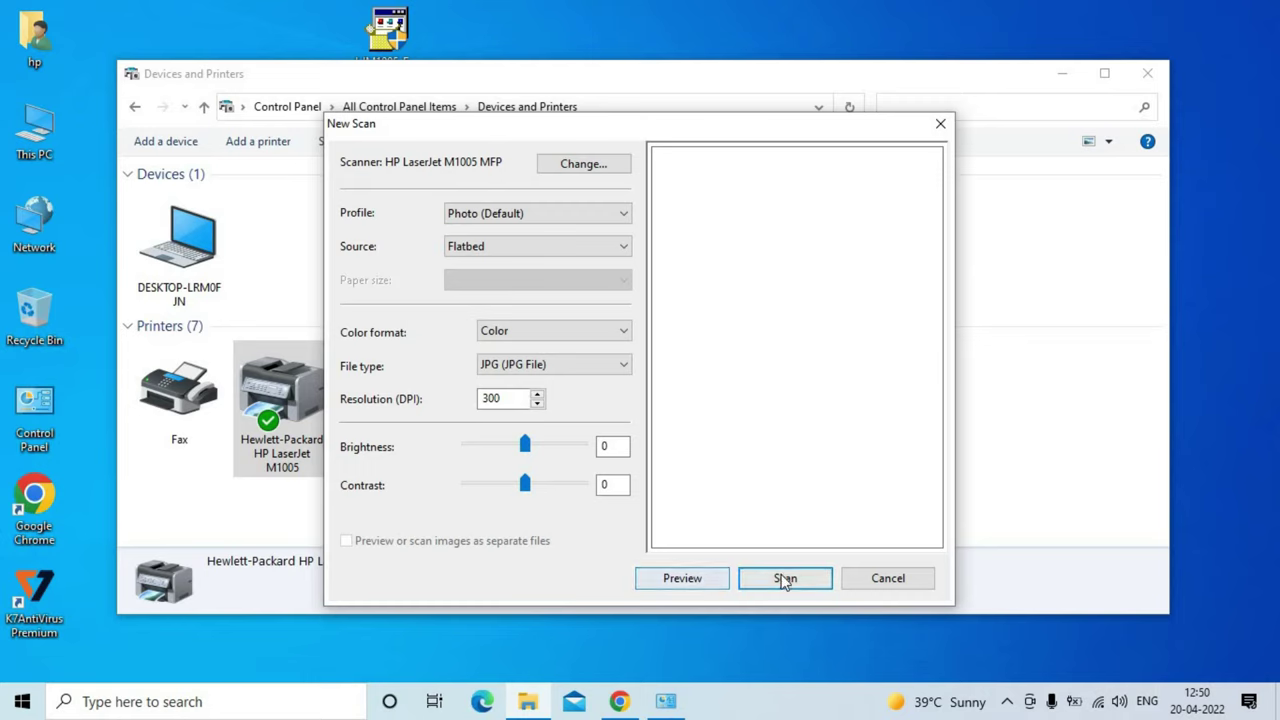
# Preview the page on the flatbed and scan it with the current scan settings.
pyautogui.click(703, 580)
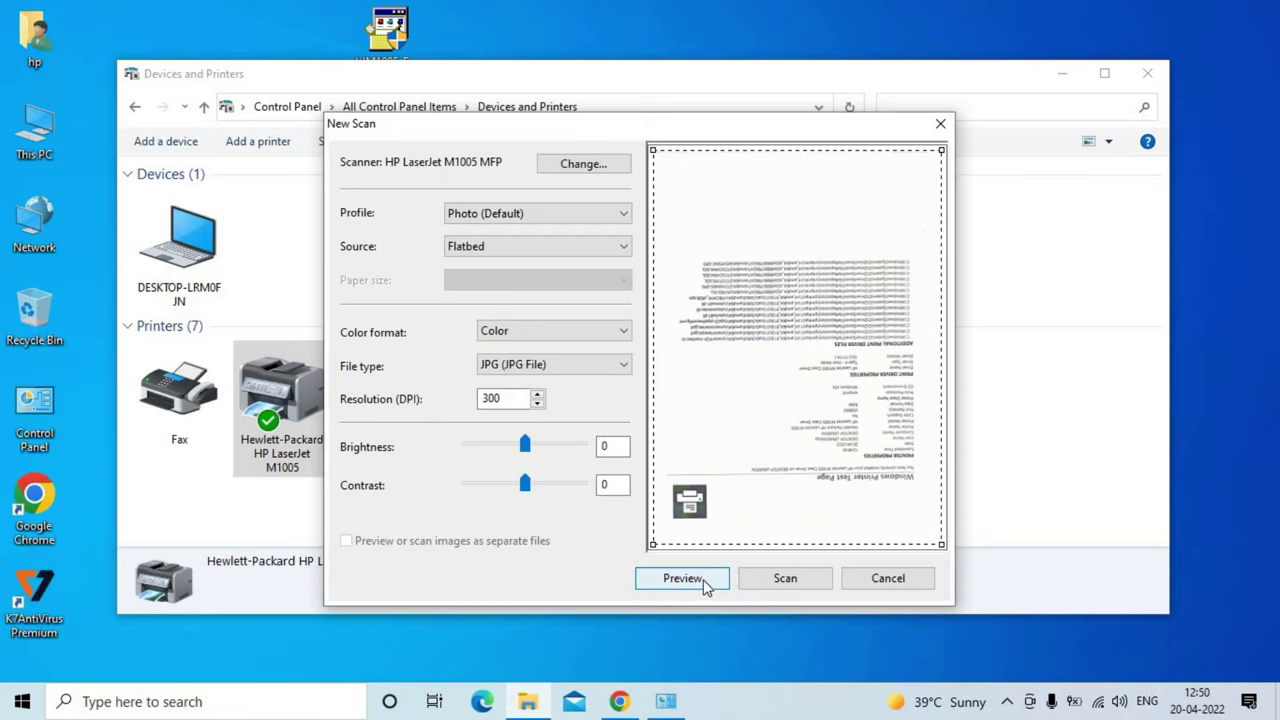
pyautogui.click(764, 577)
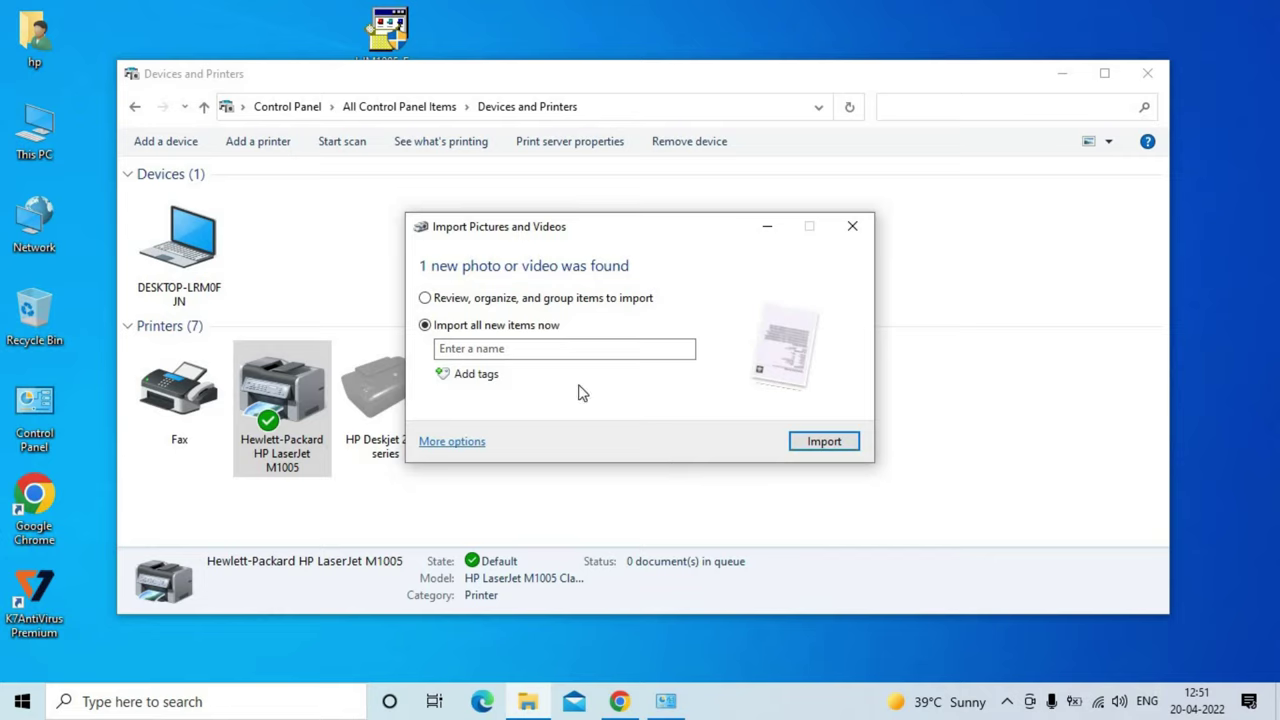
# Import the scanned page under the name abc.
pyautogui.click(550, 352)
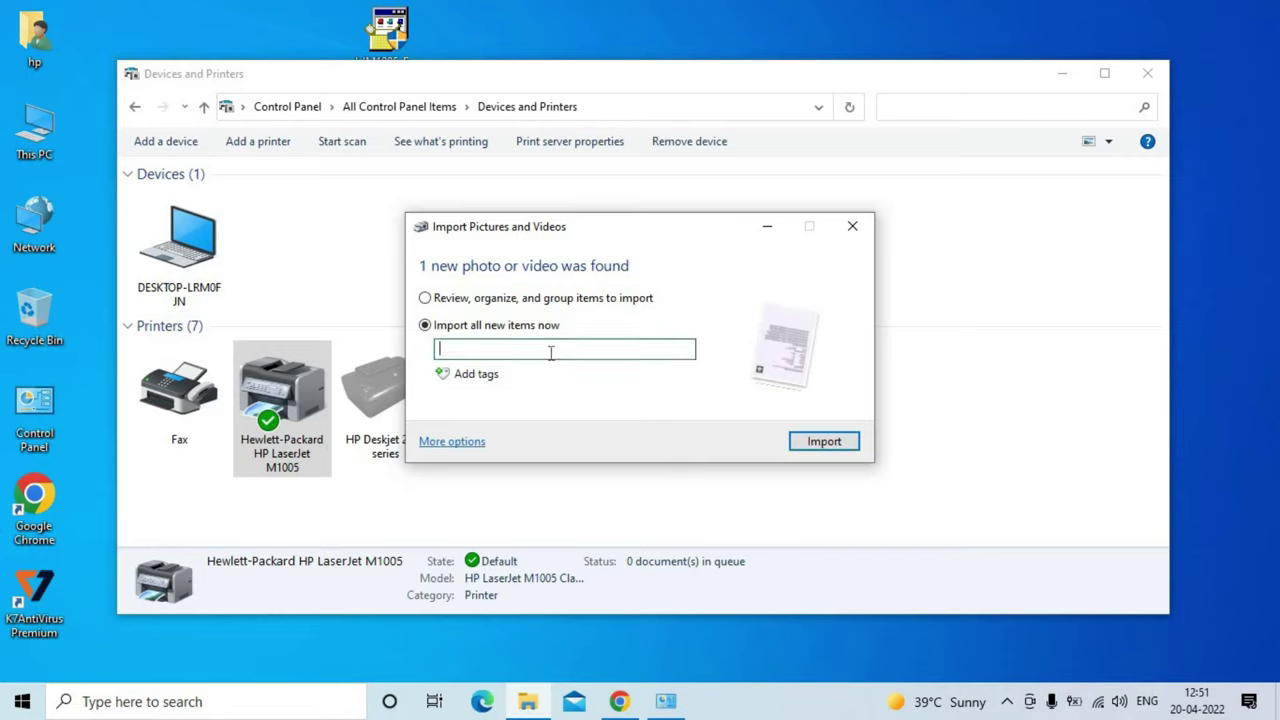
pyautogui.write('abc')
pyautogui.click(824, 442)
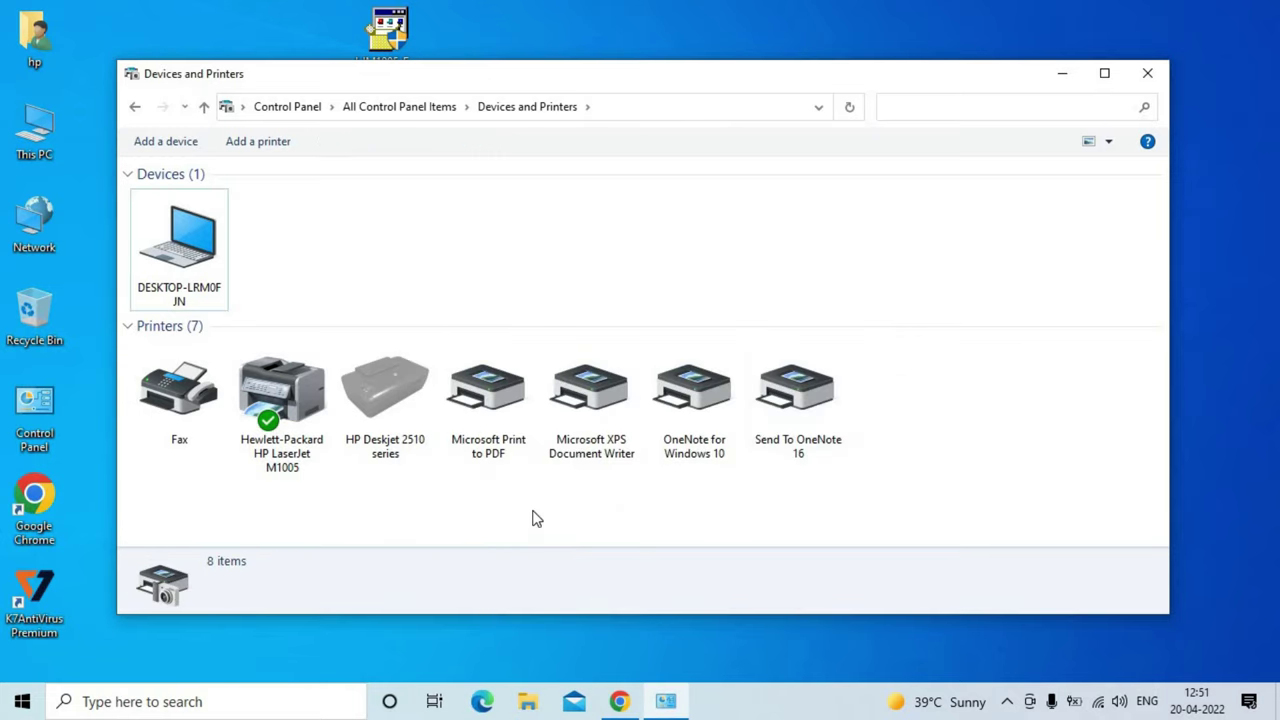
# View the scanned image abc 001 in the 2022-04-20 abc folder under Pictures and close all open windows.
pyautogui.click(40, 118)
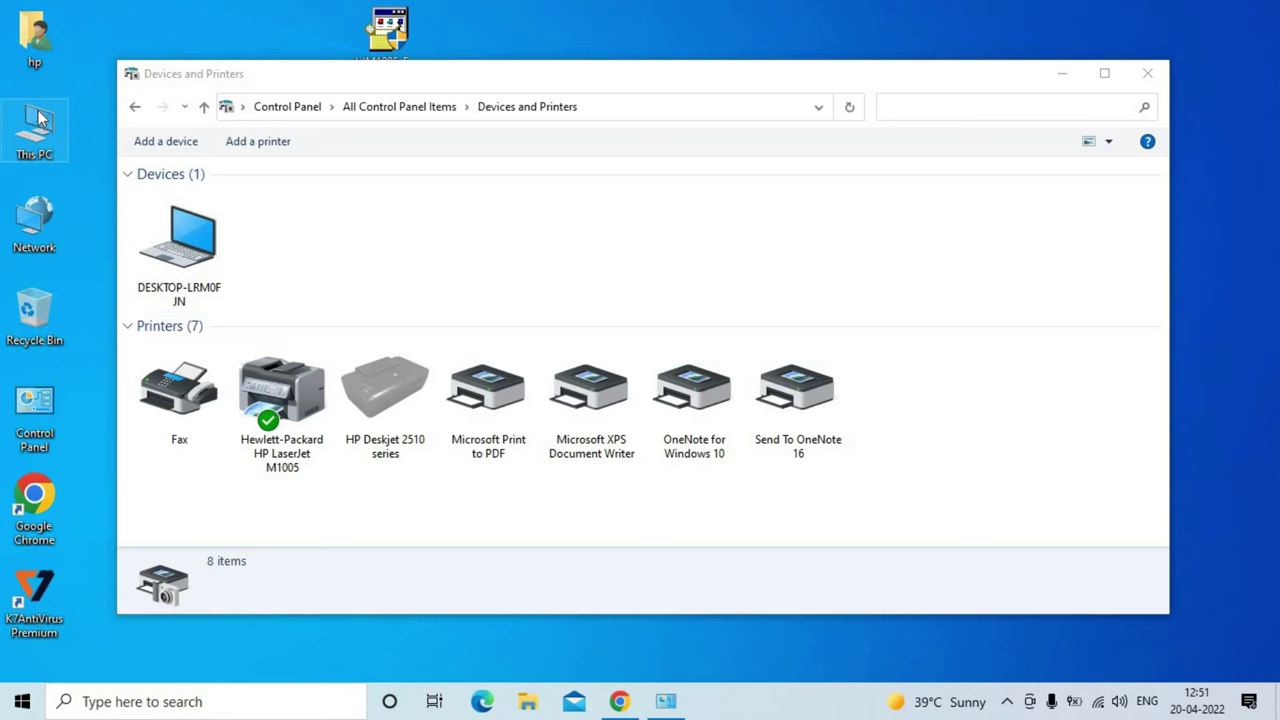
pyautogui.doubleClick(40, 118)
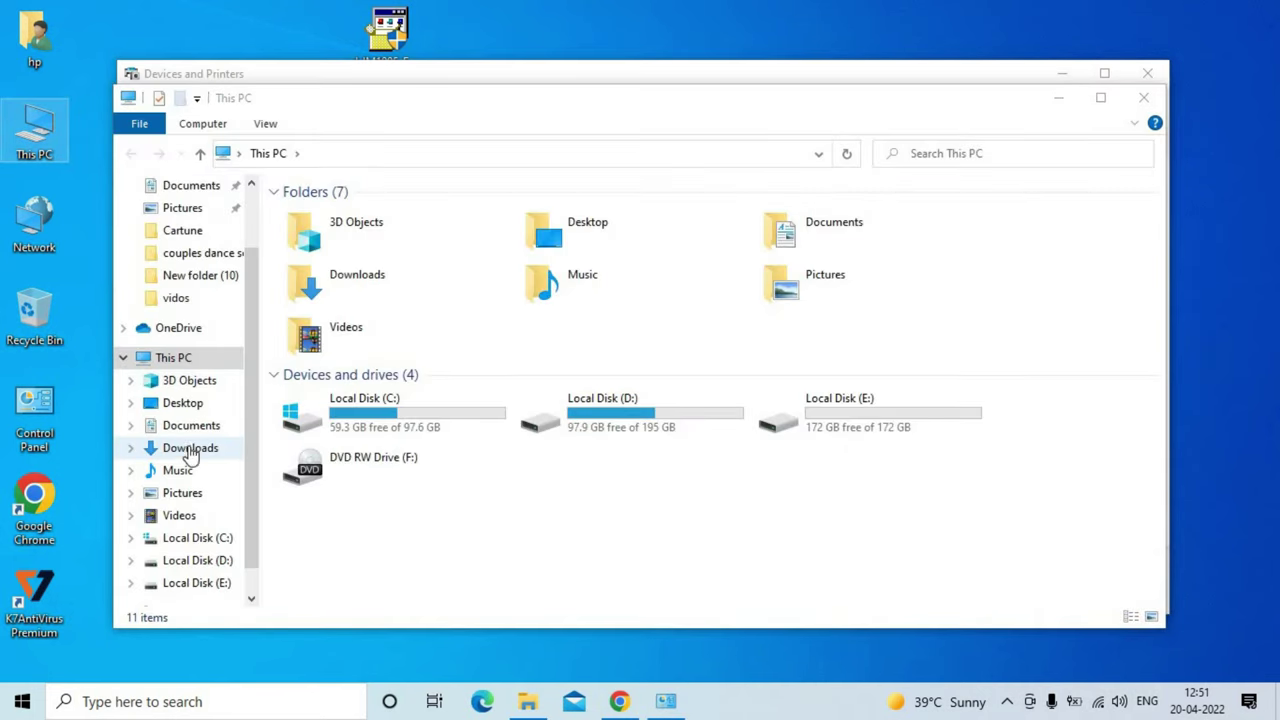
pyautogui.click(182, 492)
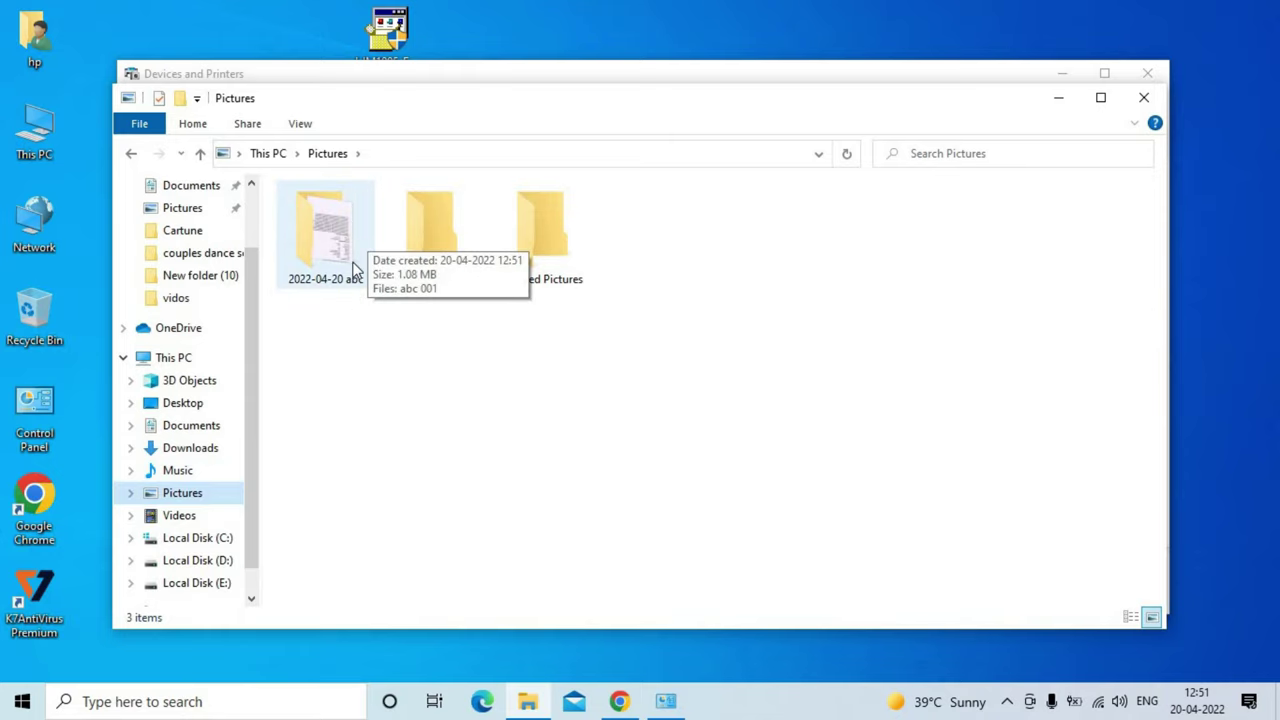
pyautogui.doubleClick(352, 268)
pyautogui.click(330, 242)
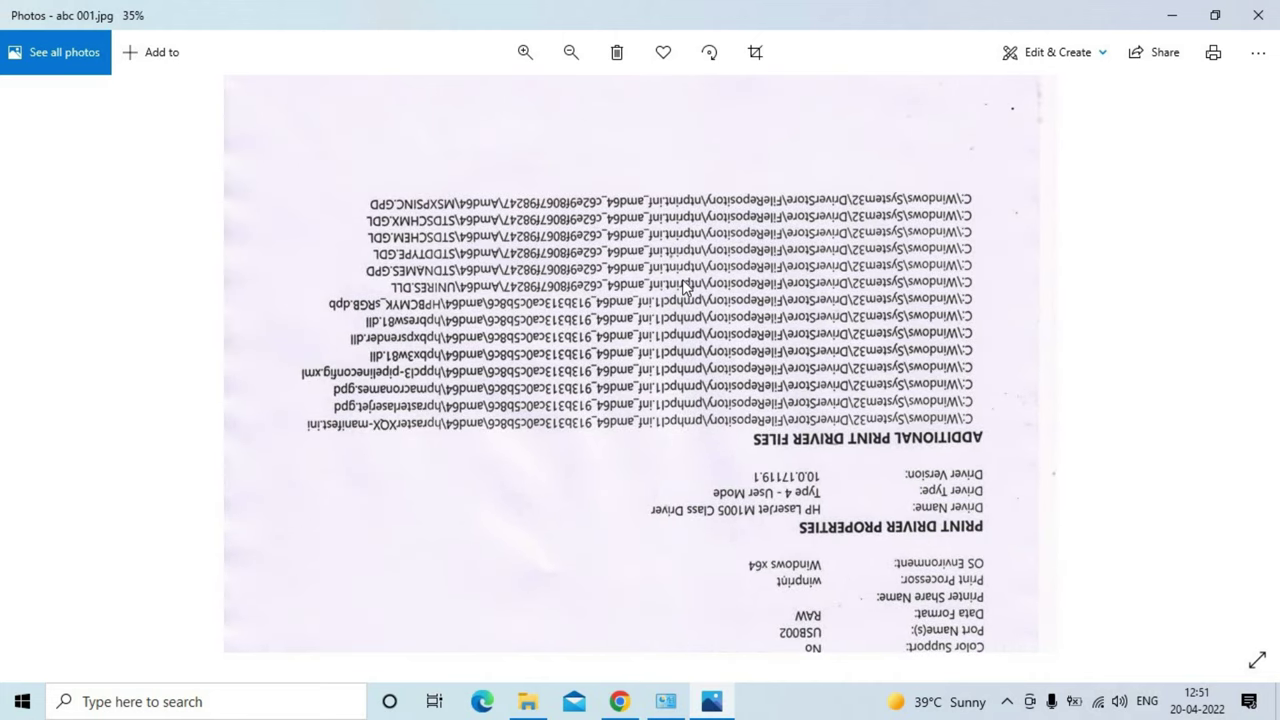
pyautogui.scroll(-2, 683, 287)
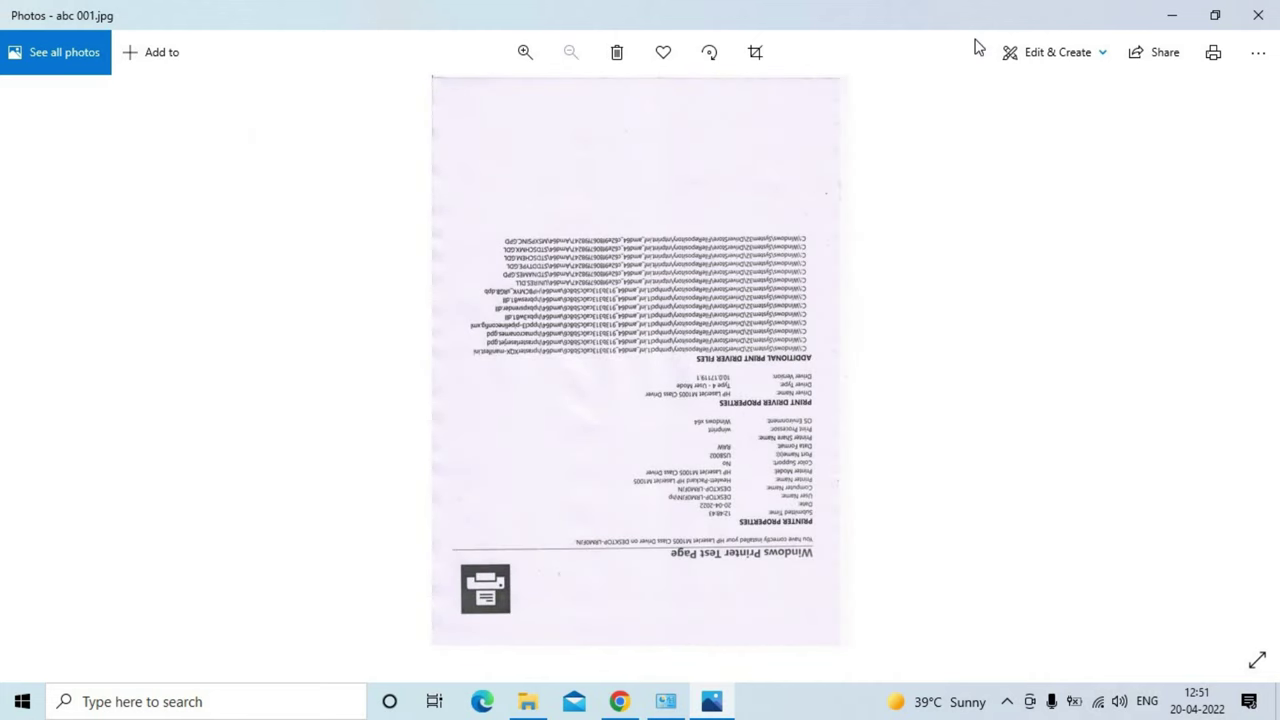
pyautogui.click(1258, 15)
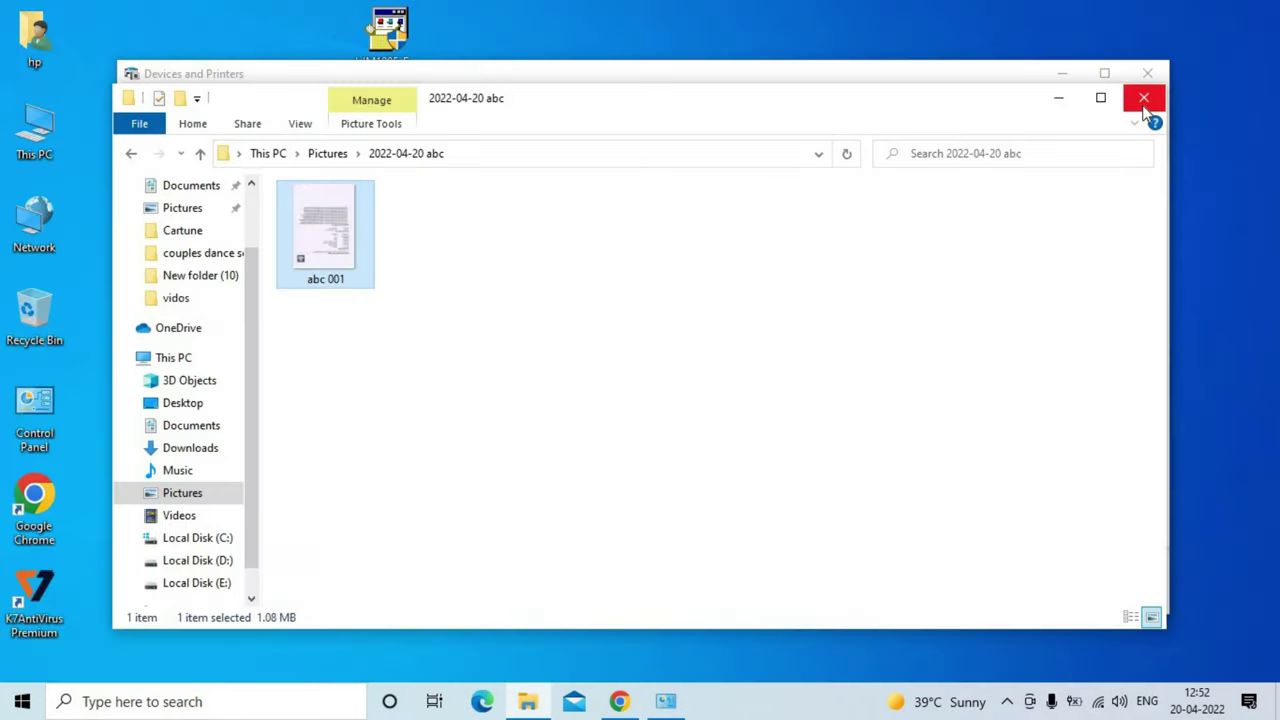
pyautogui.click(1144, 99)
pyautogui.click(1147, 76)
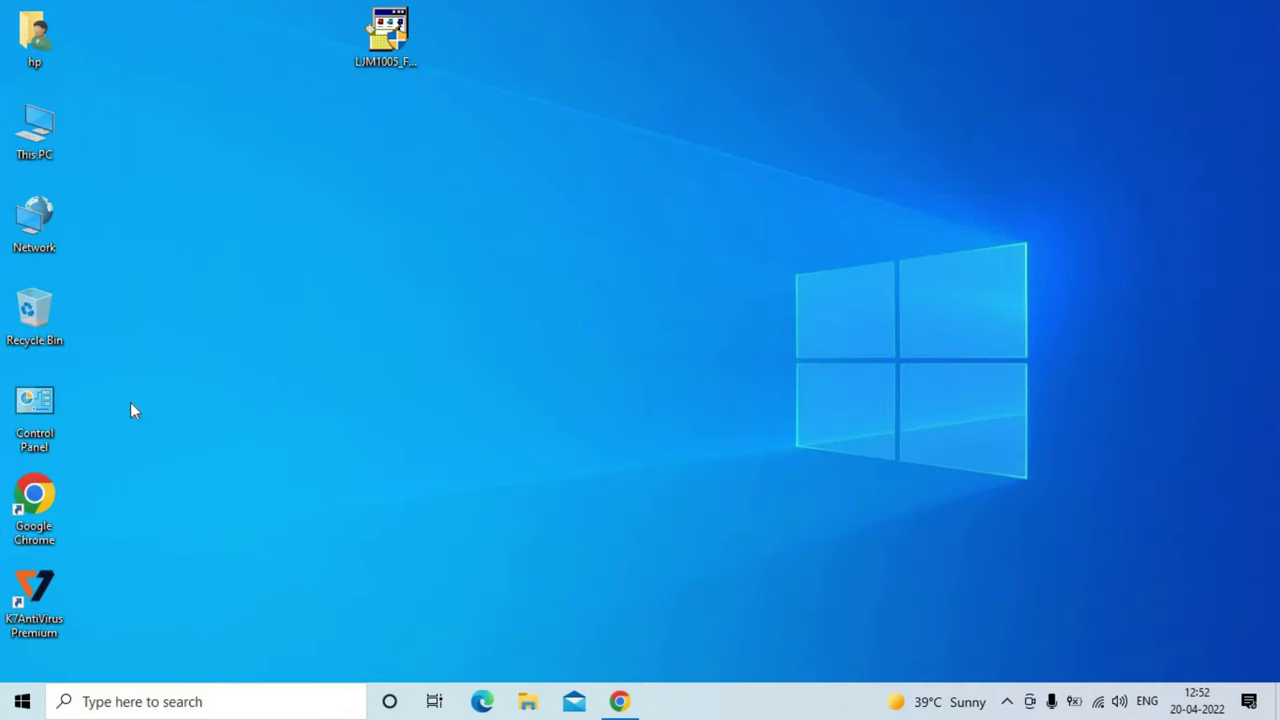
# Create a desktop shortcut for the Hewlett-Packard HP LaserJet M1005 from Devices and Printers and close the window.
pyautogui.doubleClick(40, 410)
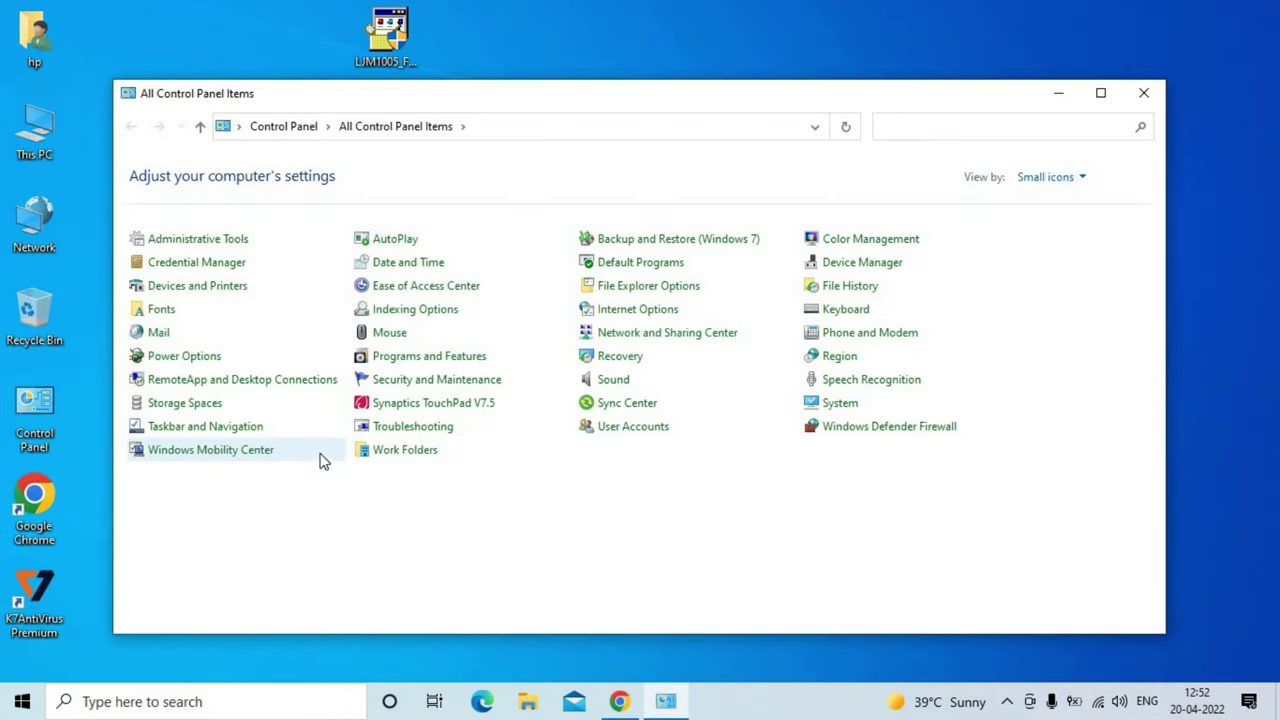
pyautogui.click(175, 288)
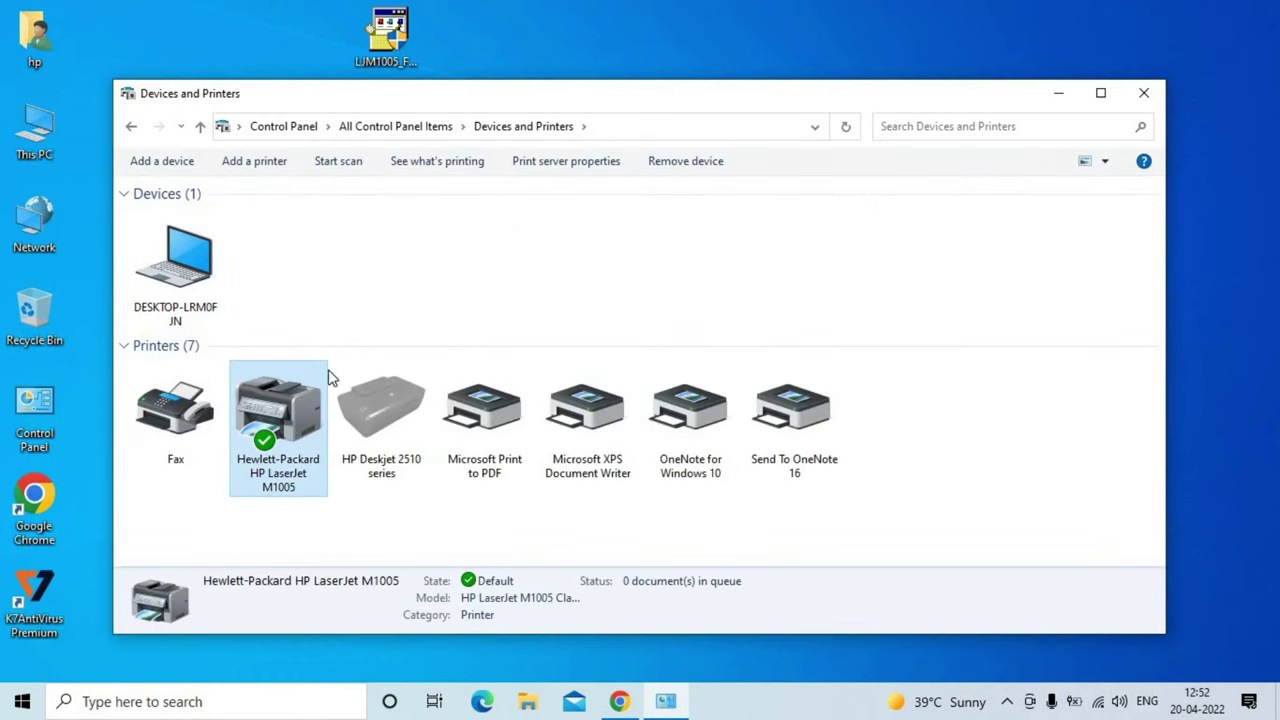
pyautogui.rightClick(272, 456)
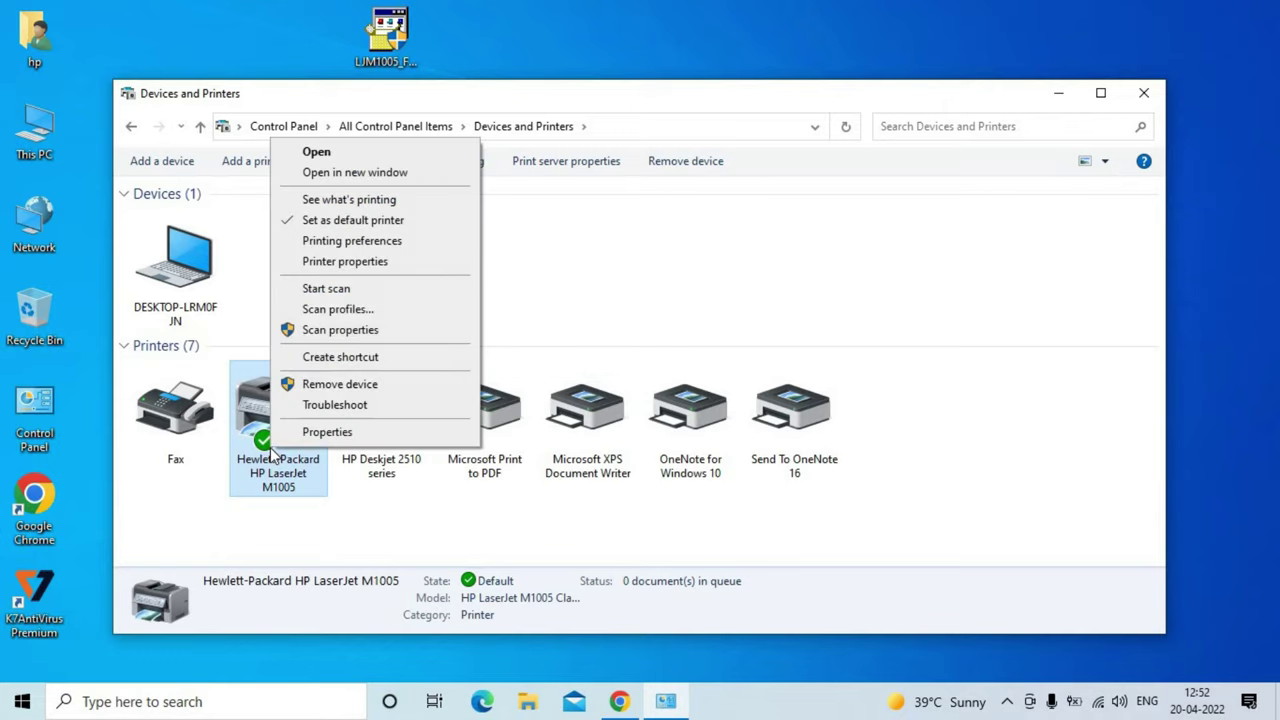
pyautogui.click(349, 358)
pyautogui.click(707, 360)
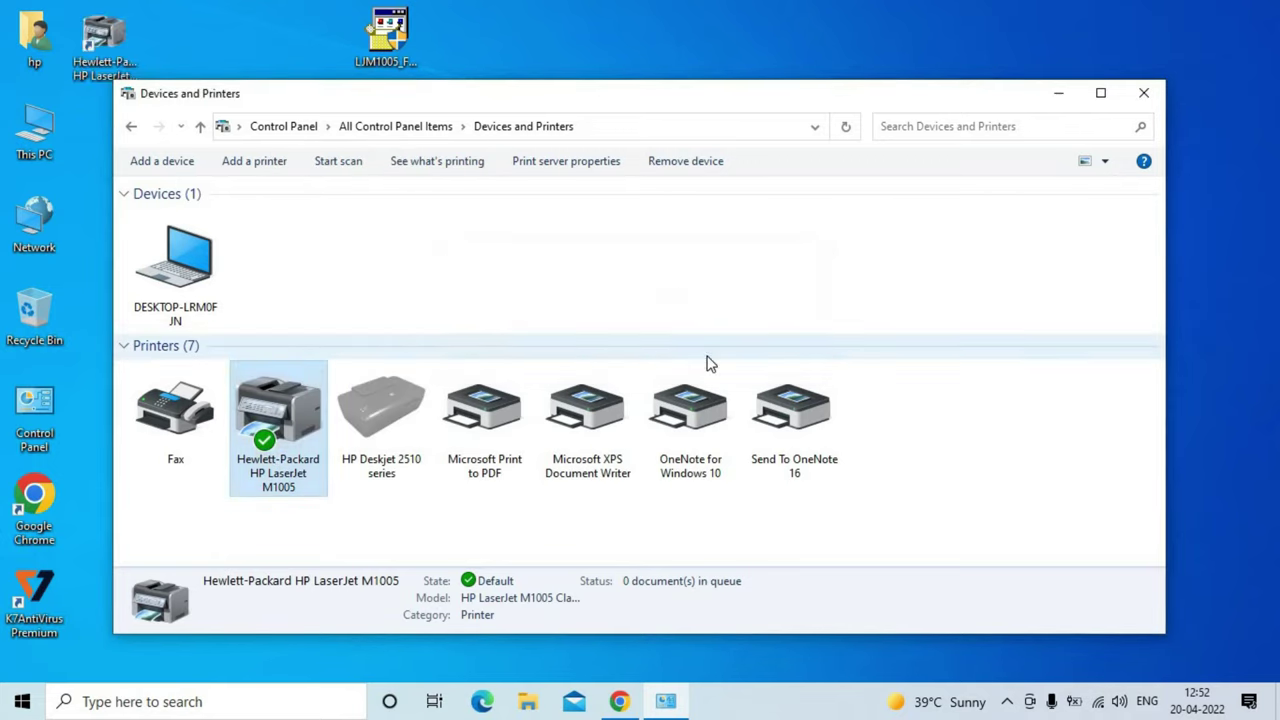
pyautogui.click(1144, 94)
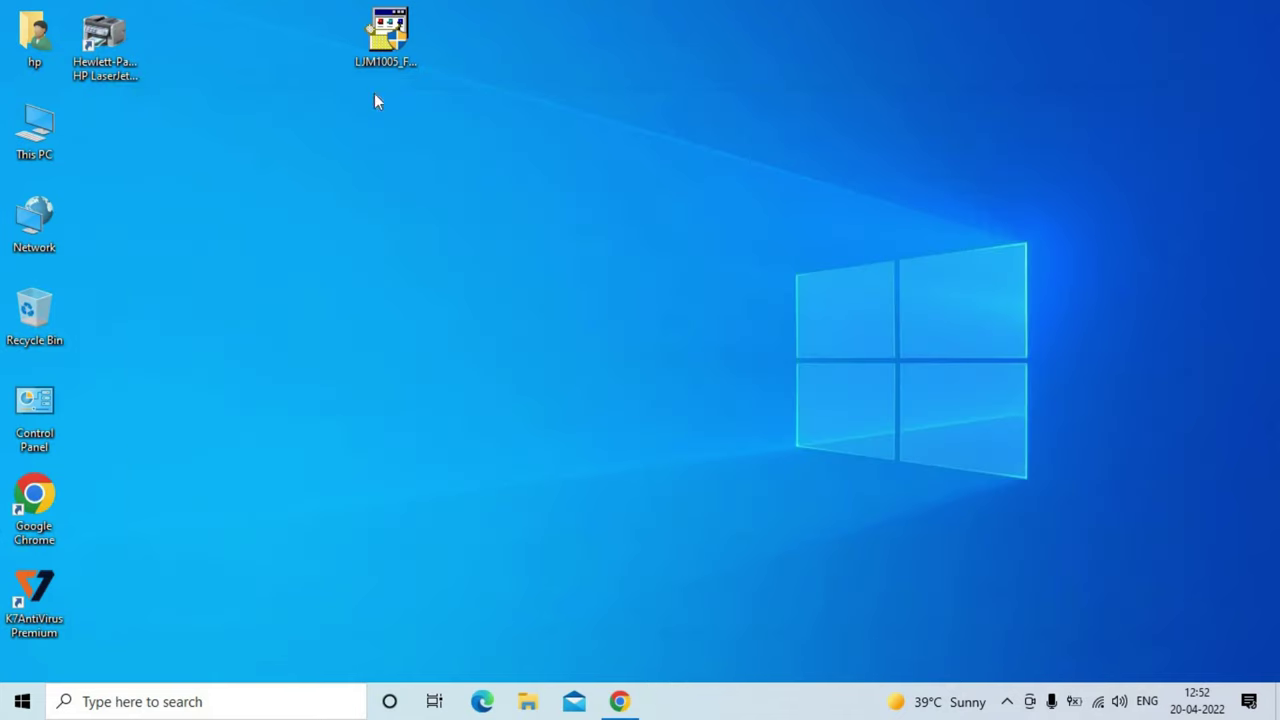
# Examine the printing and scanning commands offered by the printer's desktop shortcut.
pyautogui.click(115, 48)
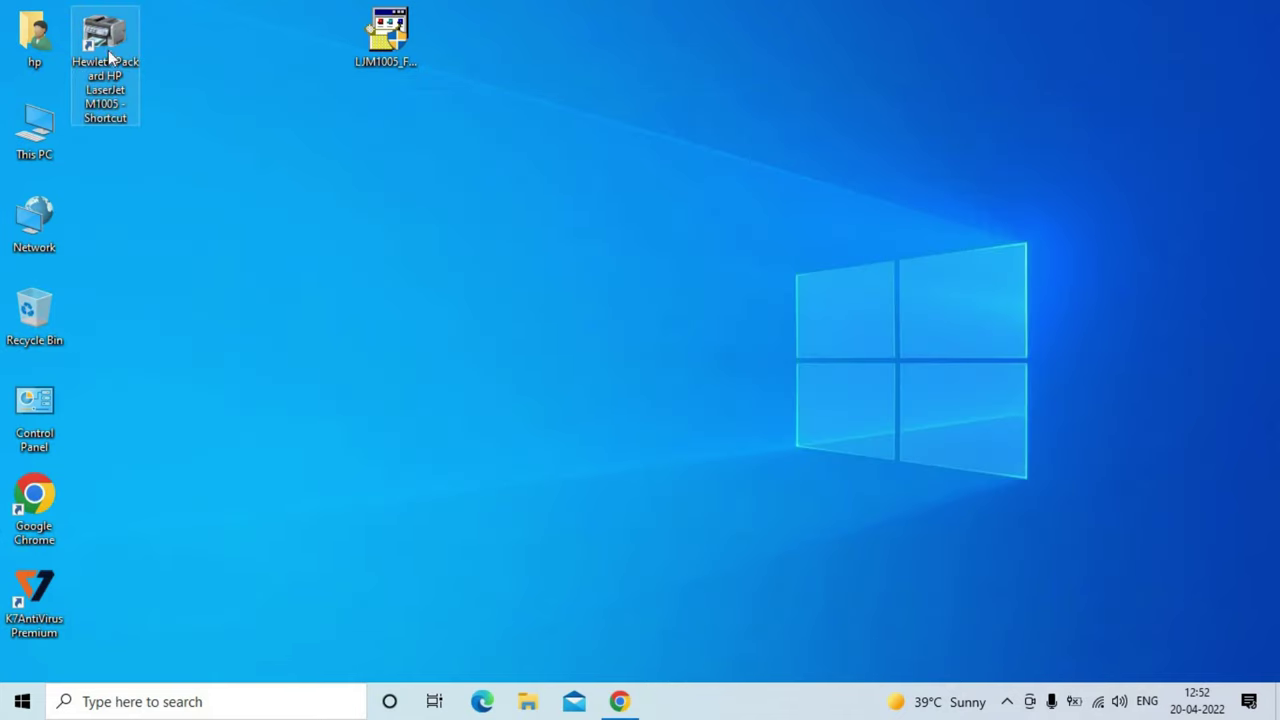
pyautogui.rightClick(110, 66)
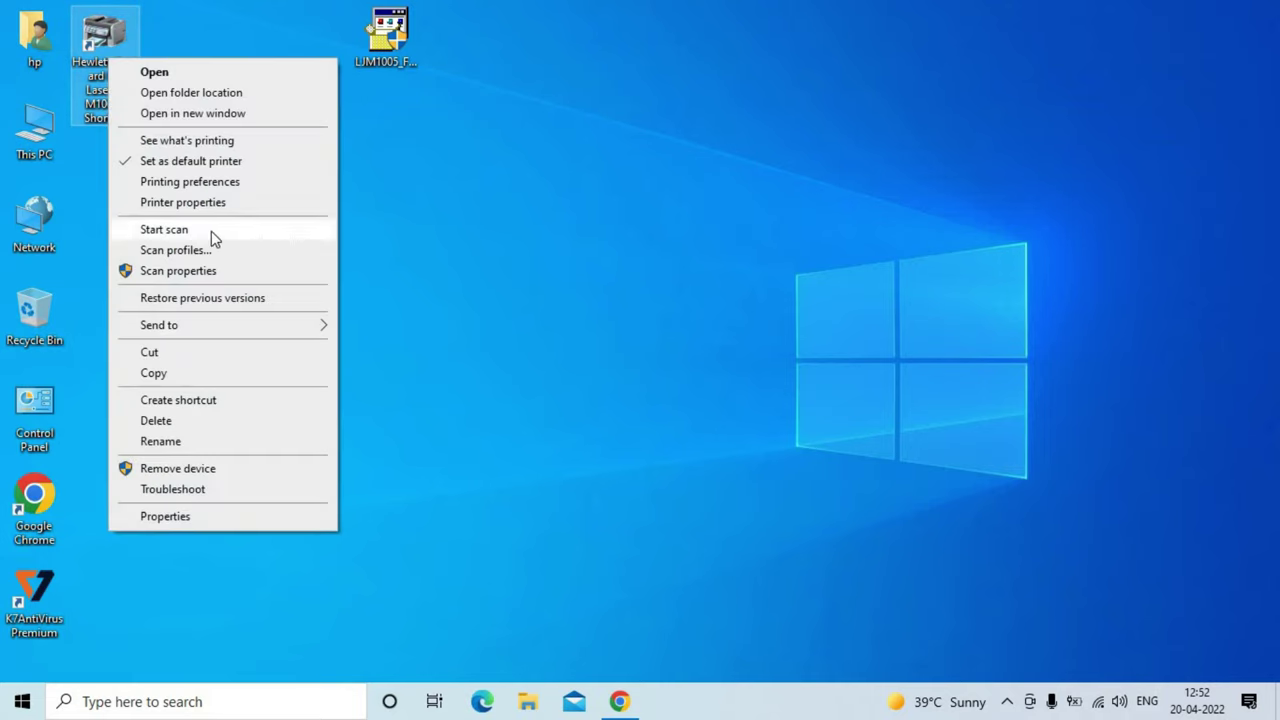
pyautogui.click(574, 163)
pyautogui.rightClick(574, 163)
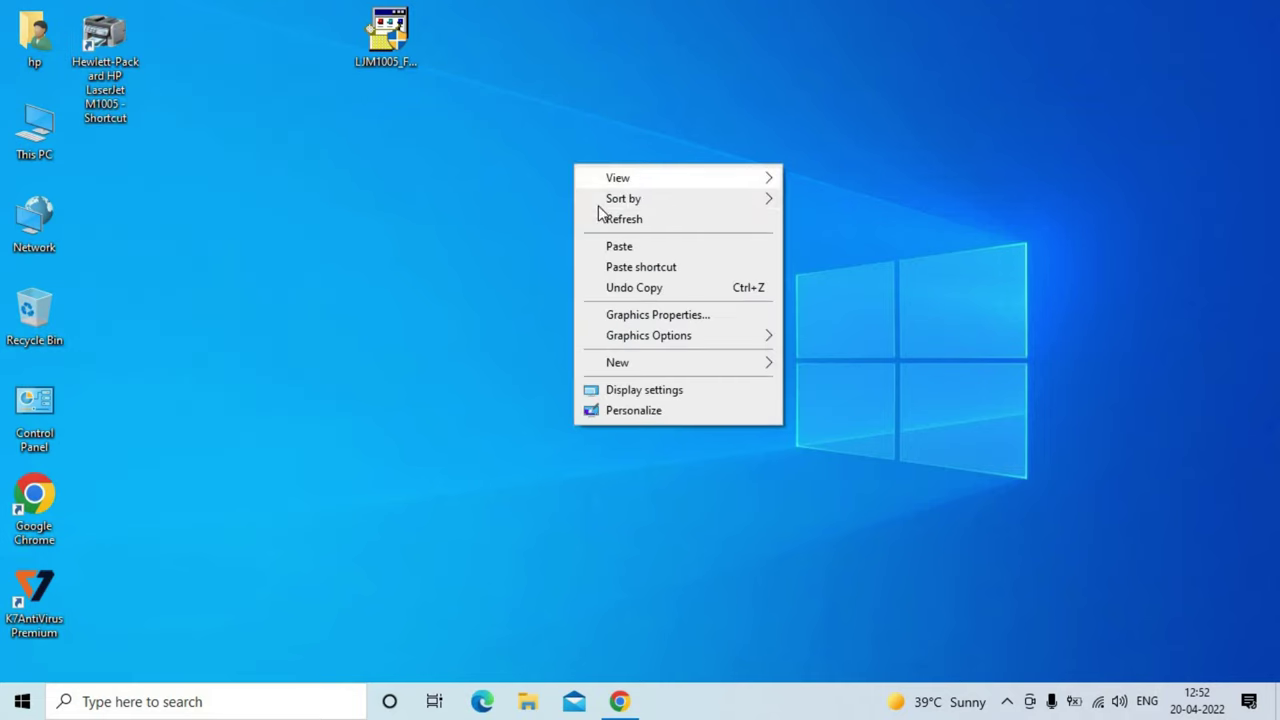
pyautogui.click(603, 217)
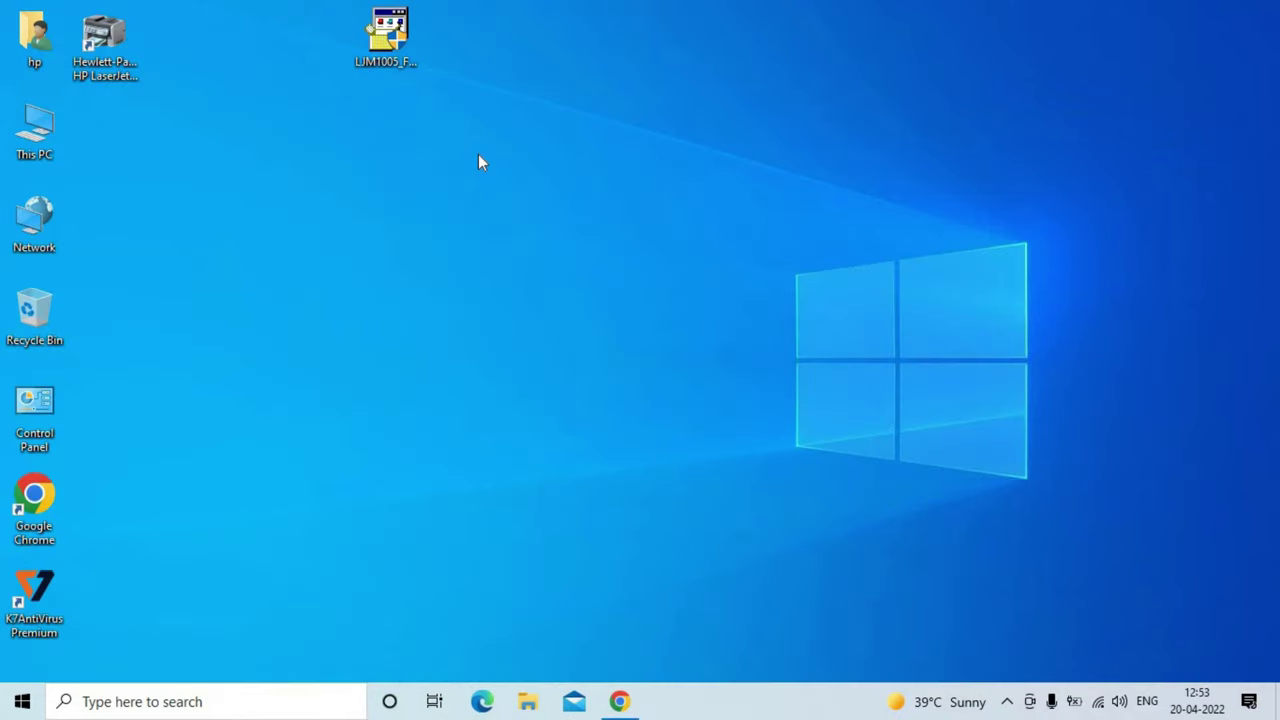
pyautogui.rightClick(478, 154)
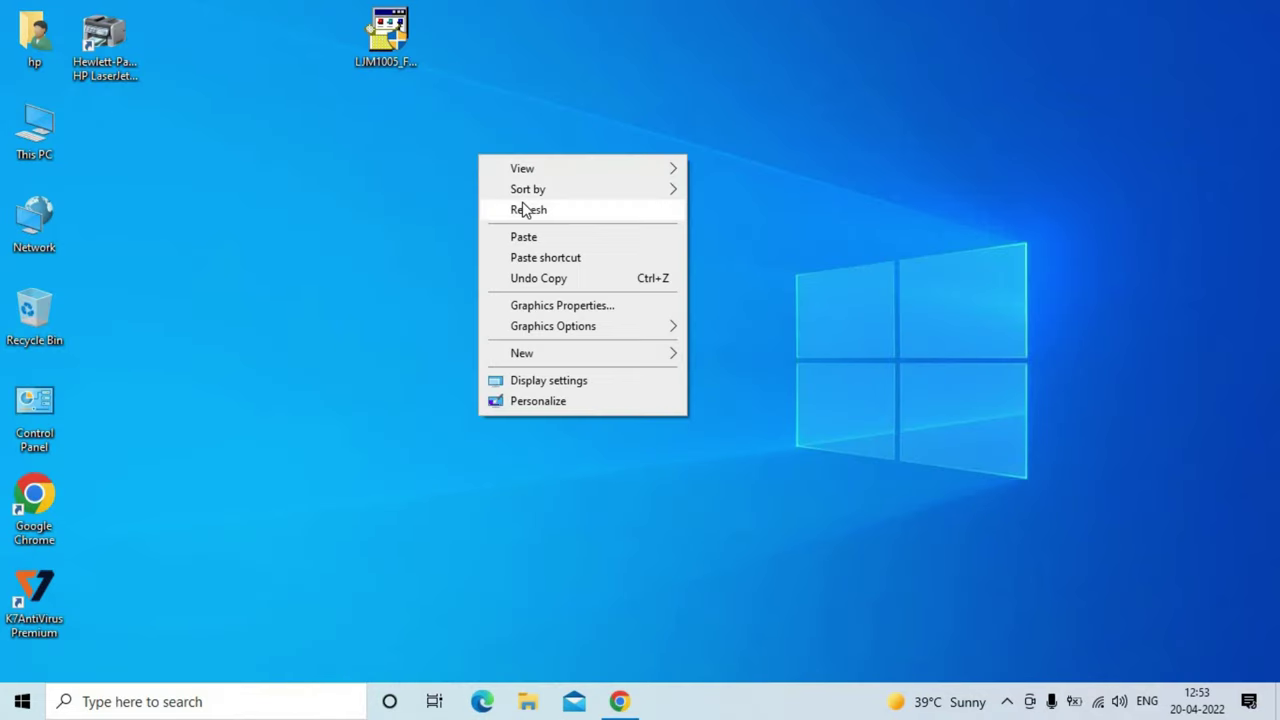
pyautogui.click(524, 209)
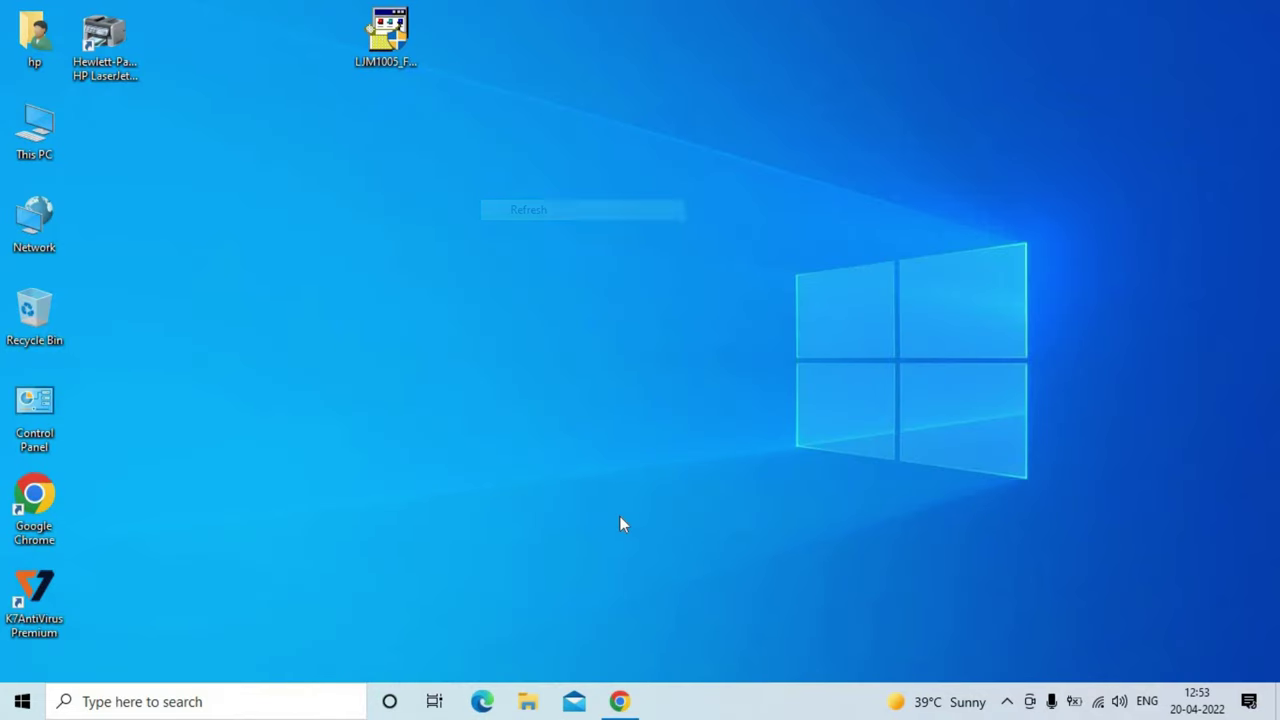
pyautogui.click(620, 703)
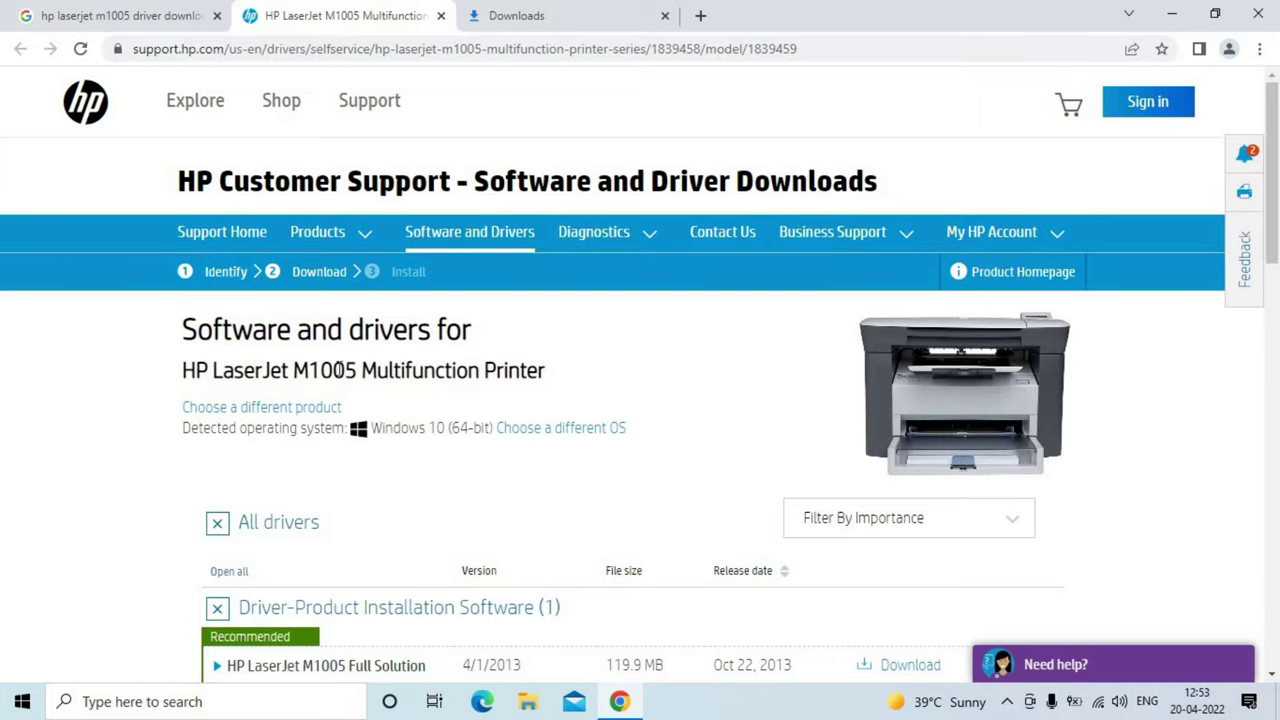
pyautogui.click(1183, 8)
# Create a new Microsoft Word document on the desktop, open it maximized and enter the text fdgdgdxgdg.
pyautogui.rightClick(261, 191)
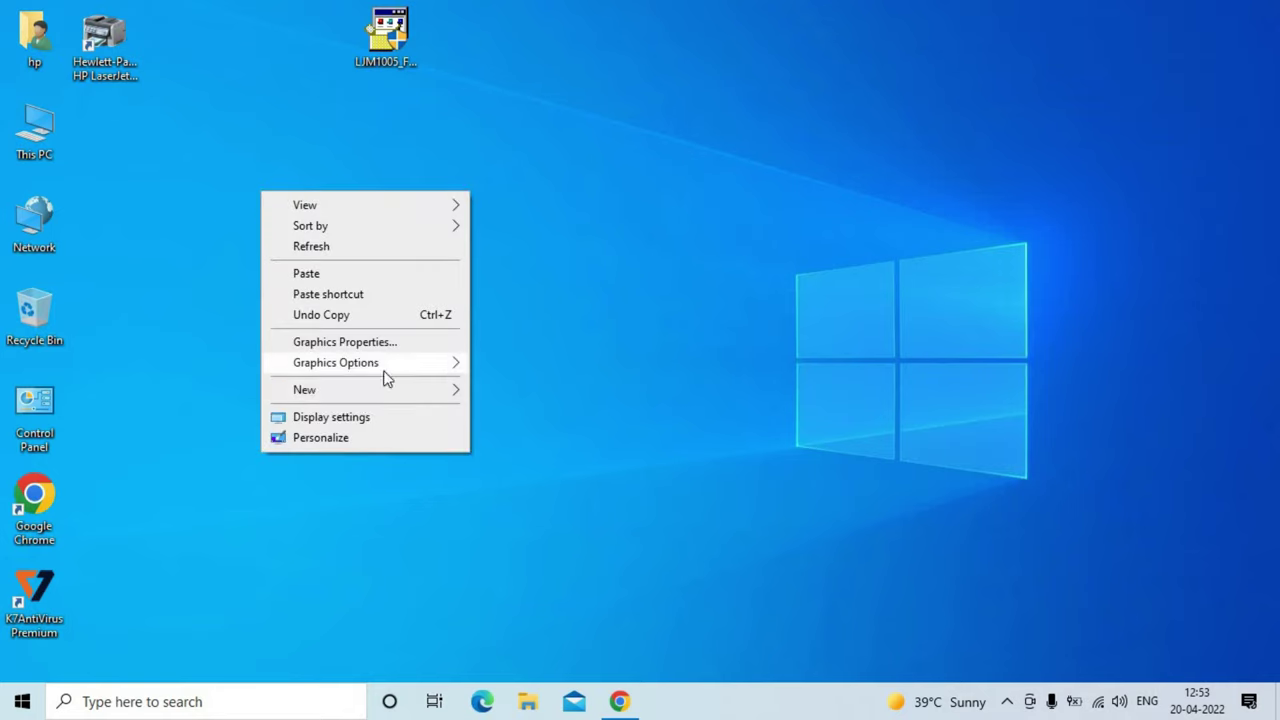
pyautogui.moveTo(451, 392)
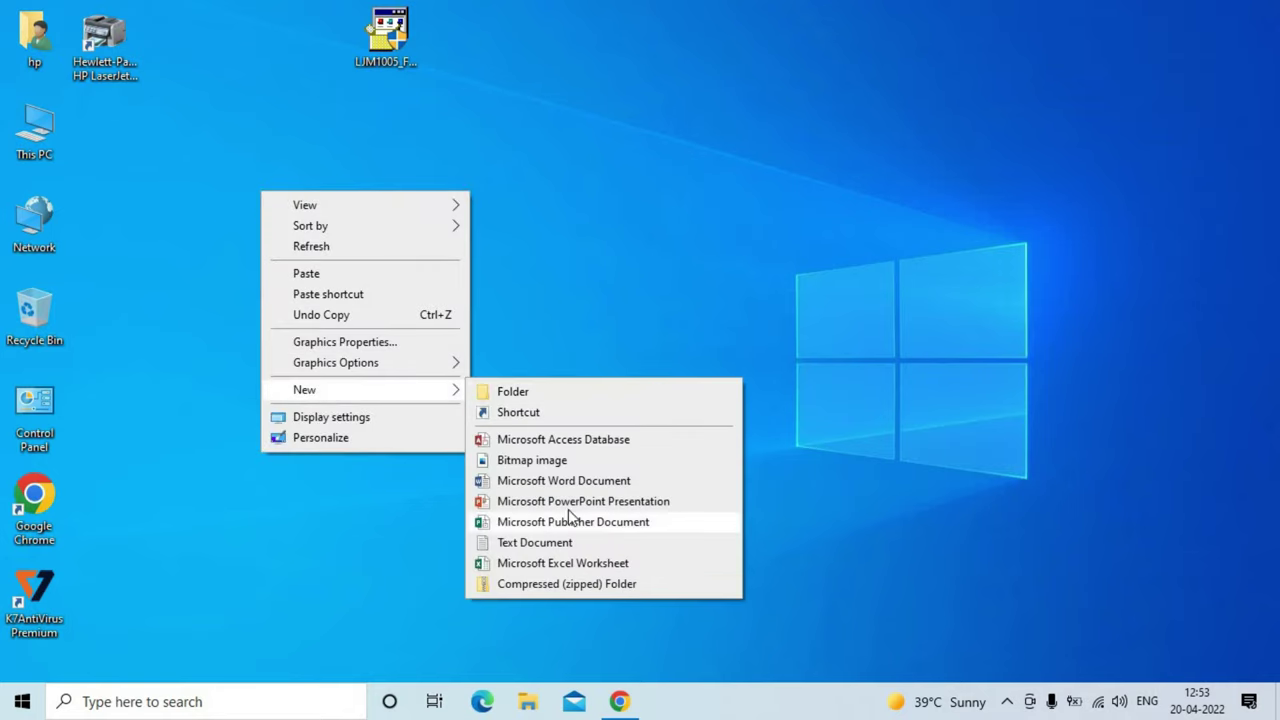
pyautogui.click(603, 483)
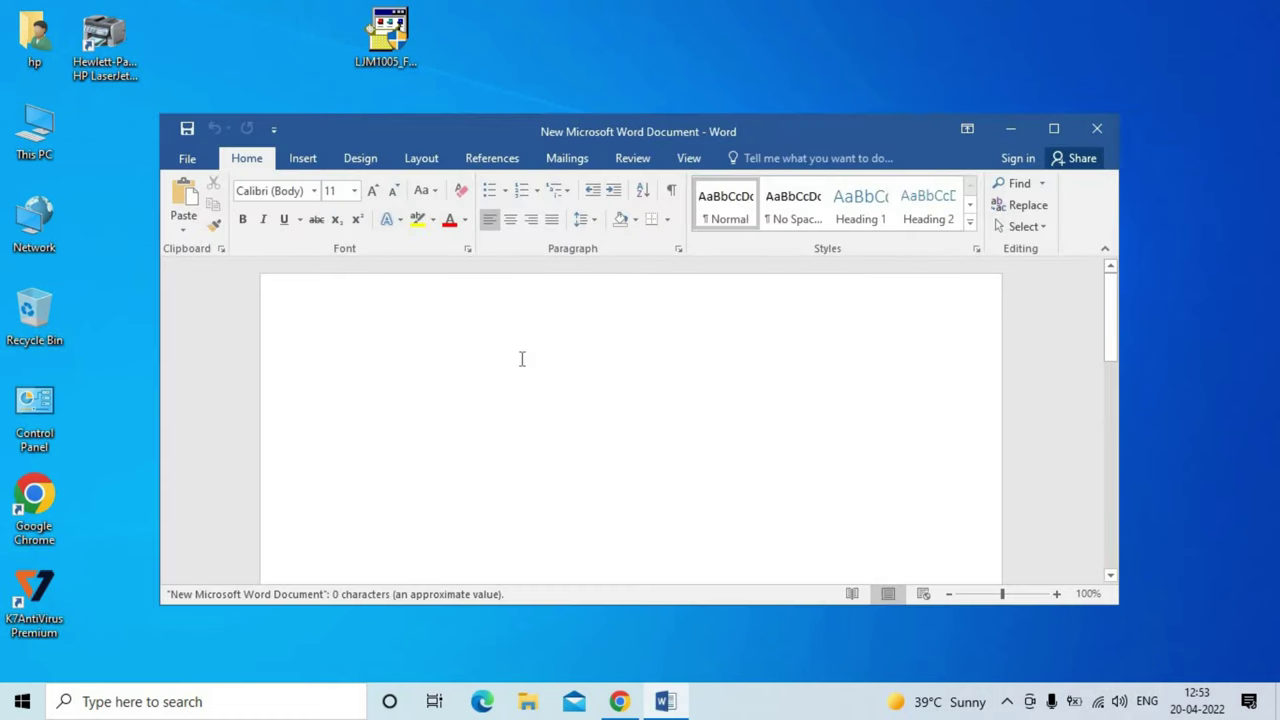
pyautogui.click(521, 359)
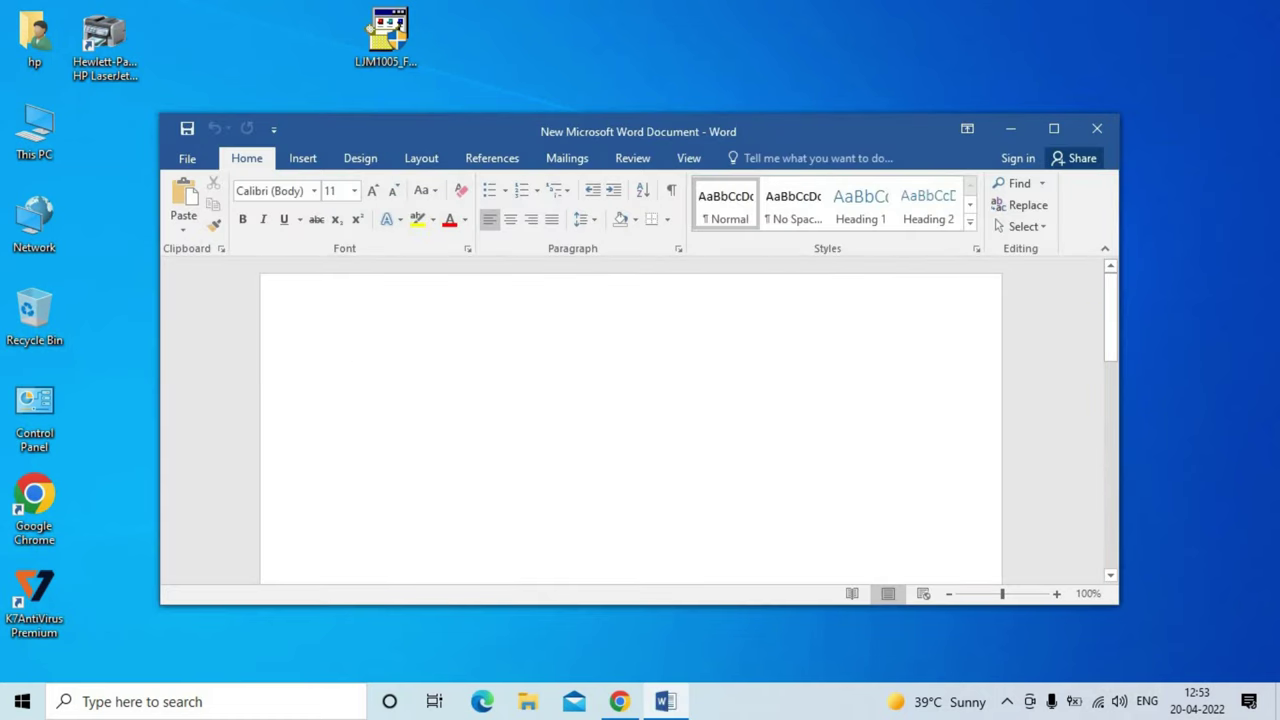
pyautogui.write('fdgdgdxgdg')
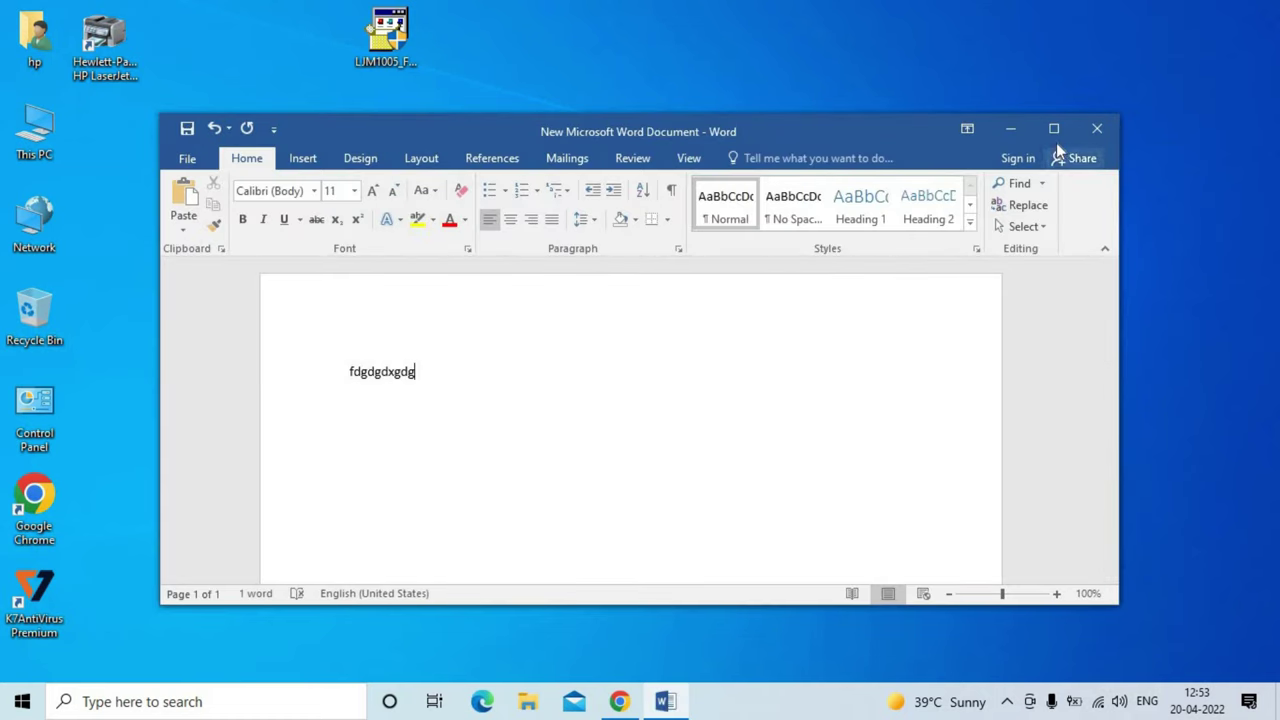
pyautogui.click(1053, 129)
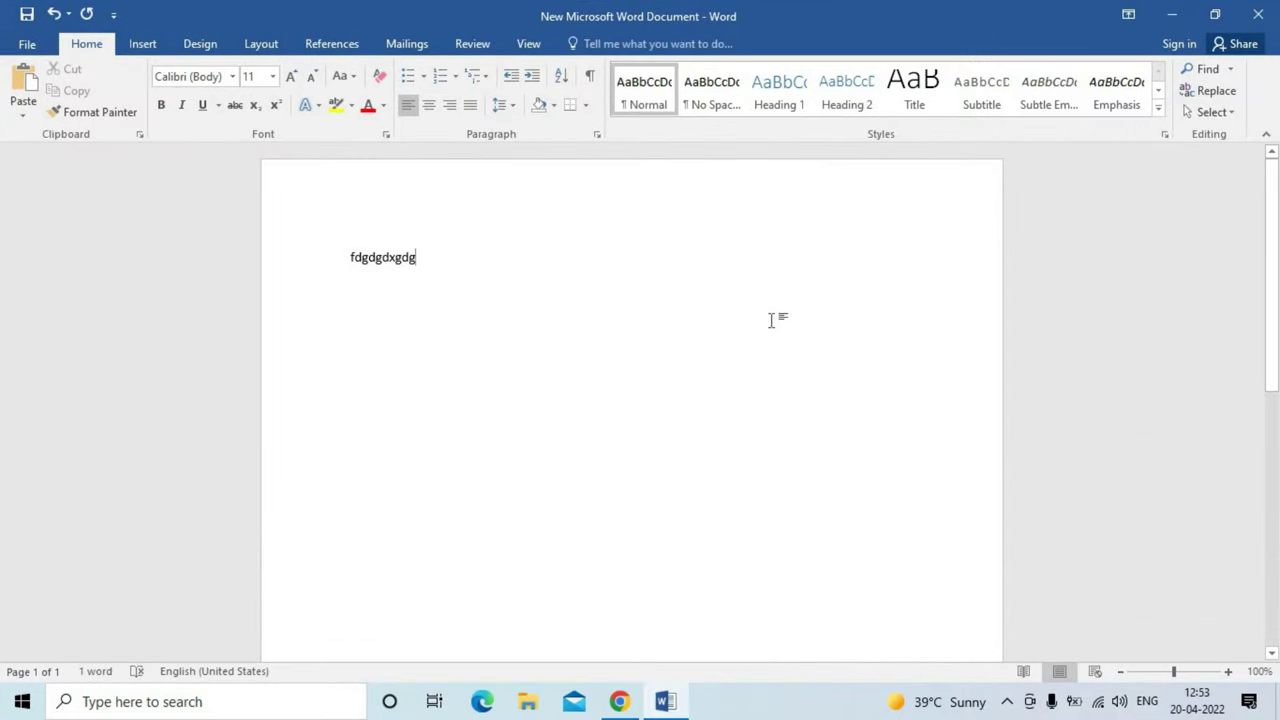
# Print one copy of the Word document on the Hewlett-Packard HP LaserJet M1005 and close the document.
pyautogui.hotkey('ctrl', 'p')
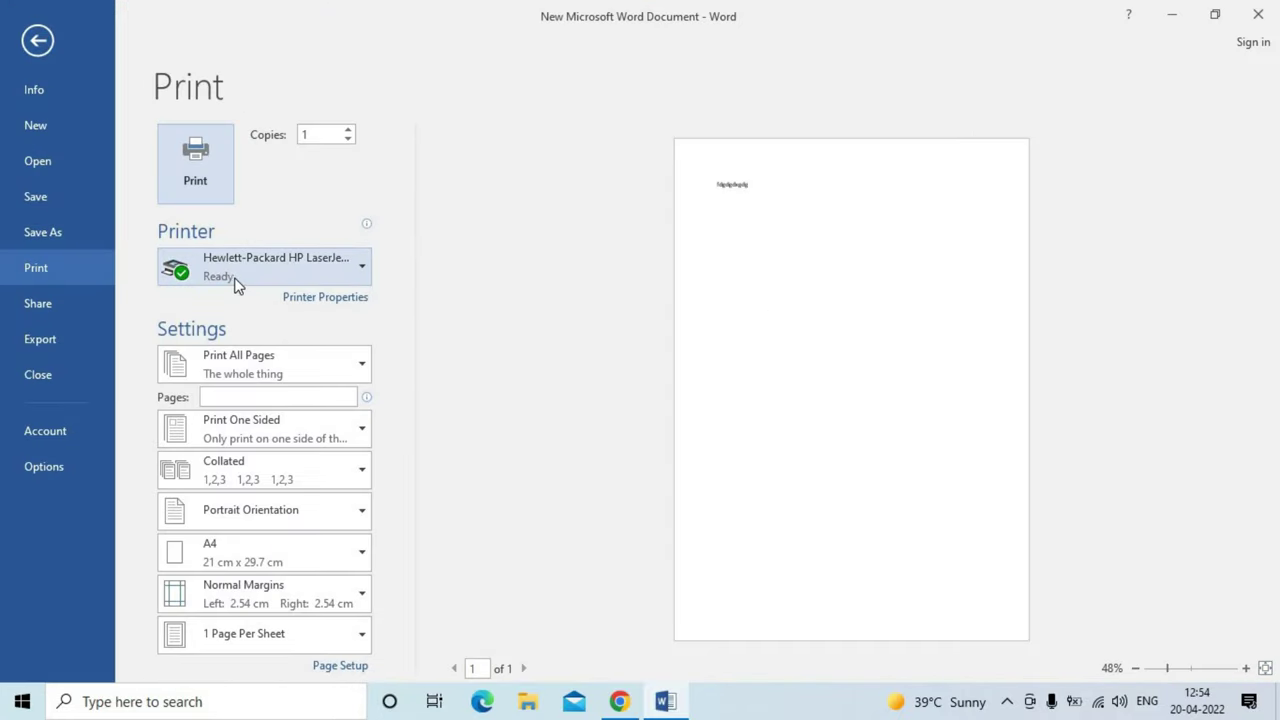
pyautogui.moveTo(268, 280)
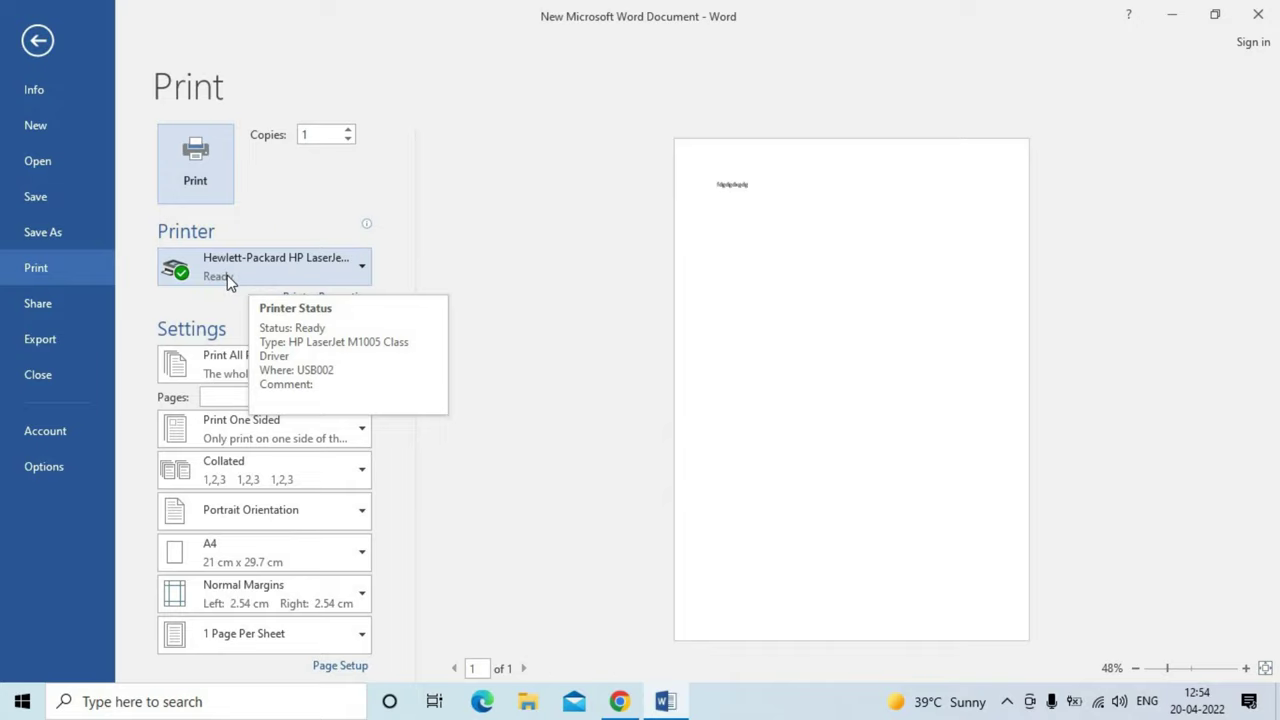
pyautogui.click(223, 171)
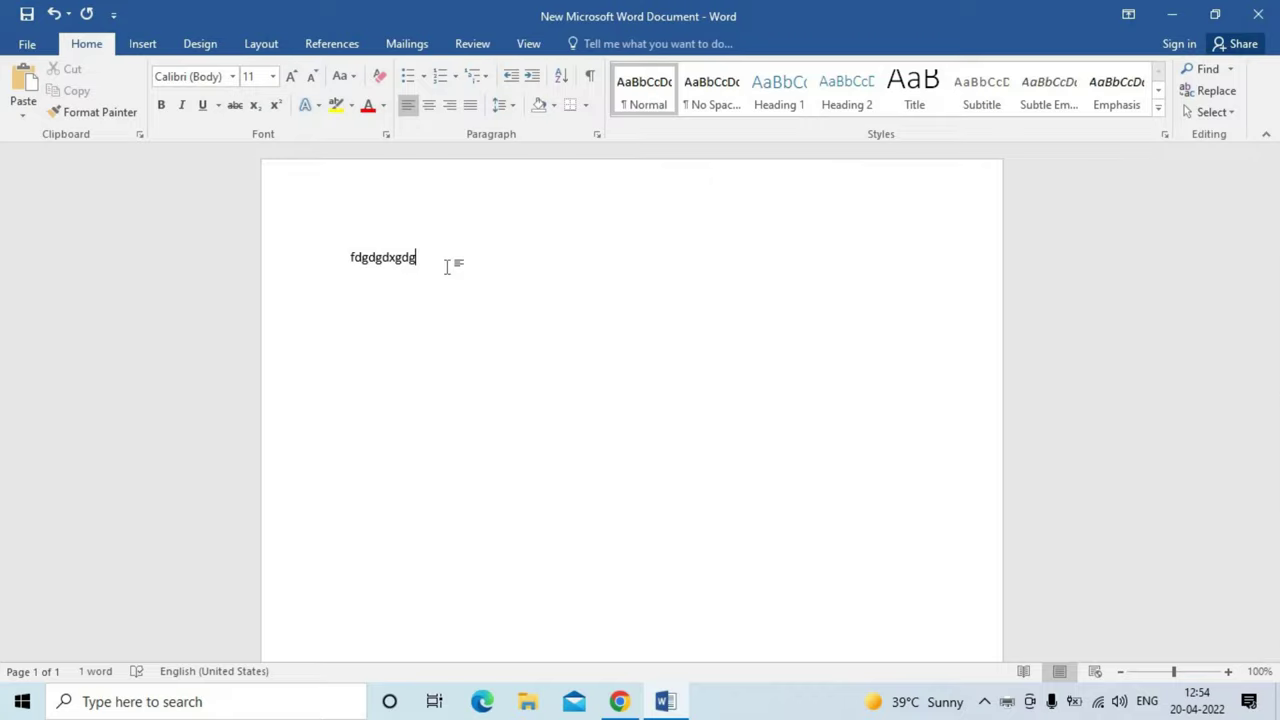
pyautogui.click(1273, 12)
pyautogui.click(623, 387)
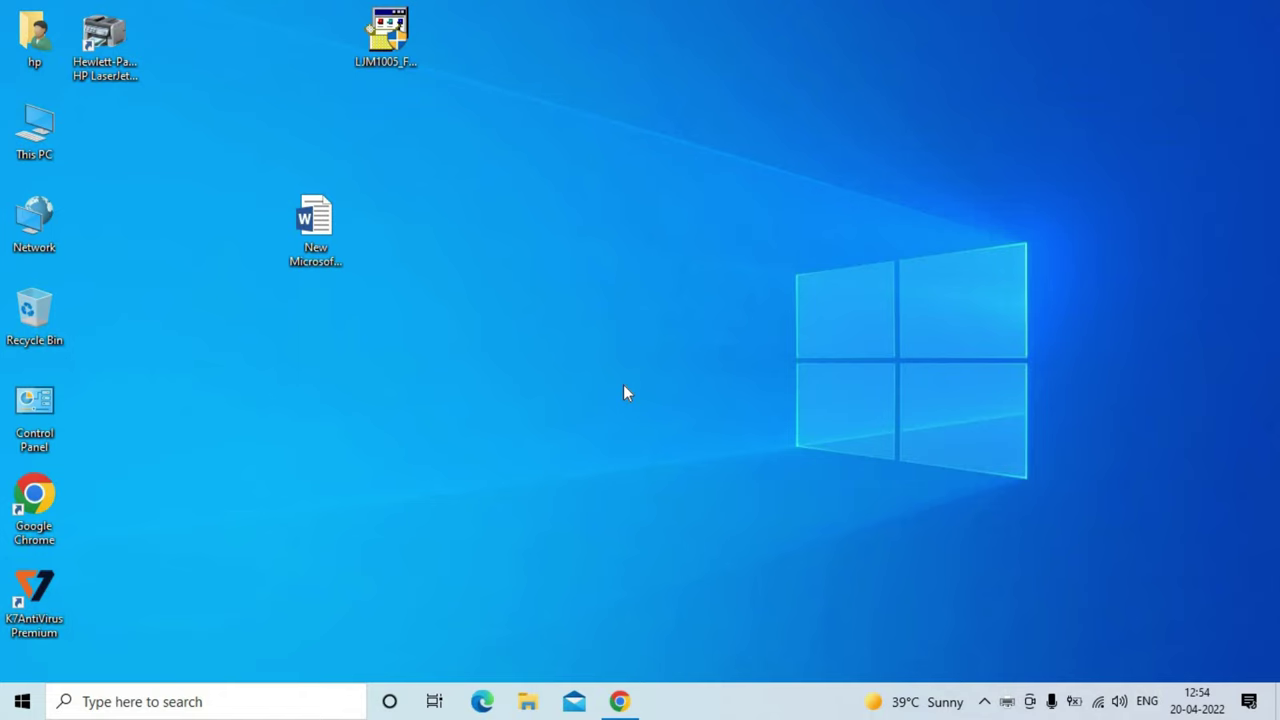
# Switch to Chrome and review the HP LaserJet M1005 software and driver download page.
pyautogui.click(620, 701)
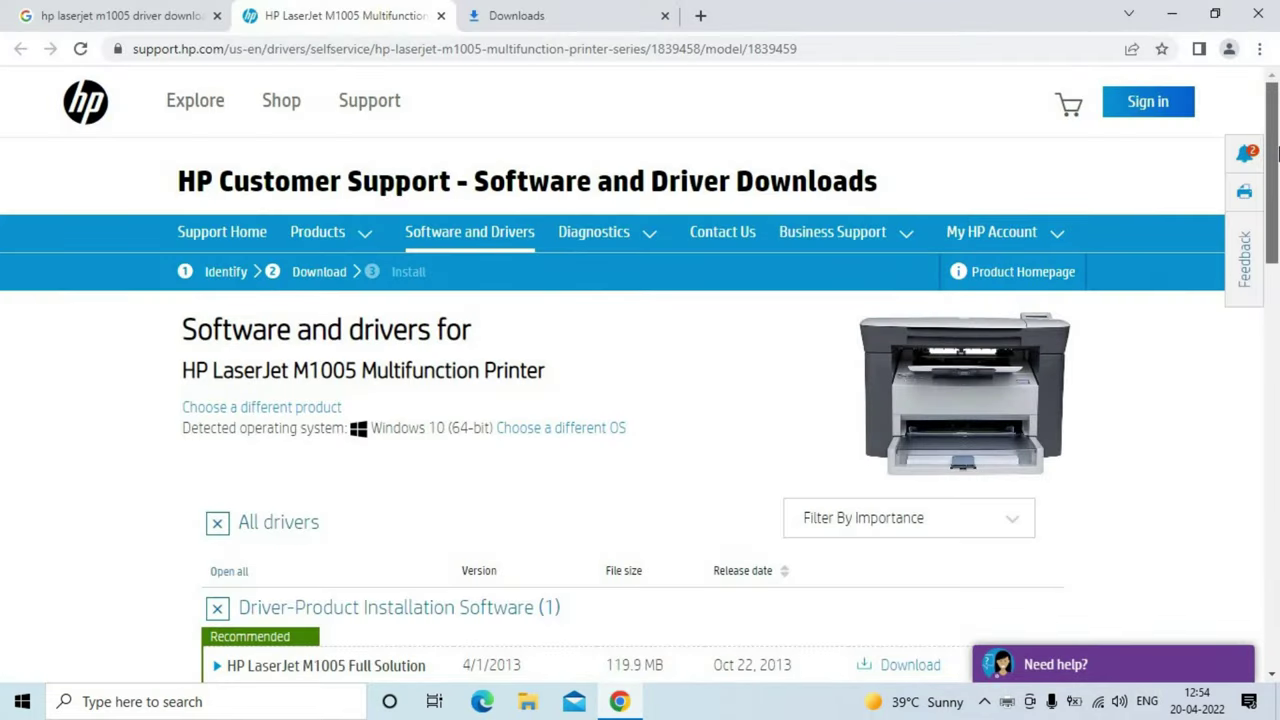
pyautogui.moveTo(1277, 165)
pyautogui.mouseDown()
pyautogui.moveTo(1276, 220)
pyautogui.moveTo(1272, 170)
pyautogui.mouseUp()
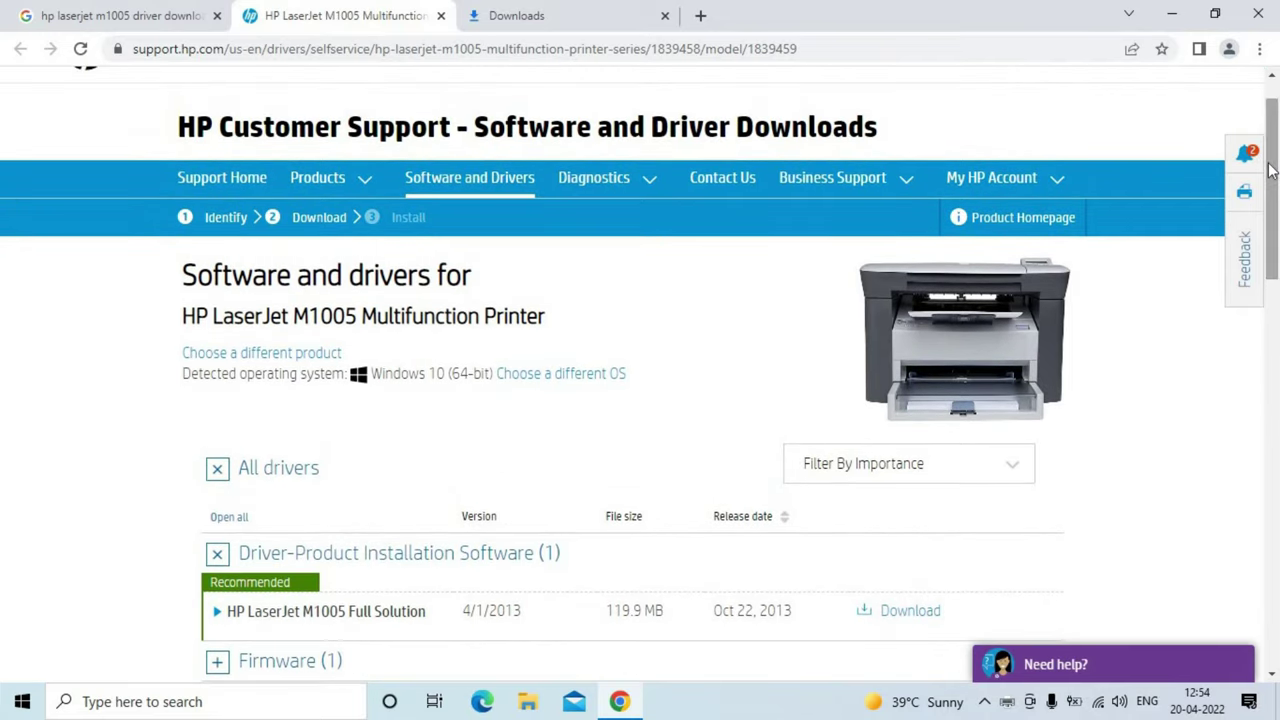